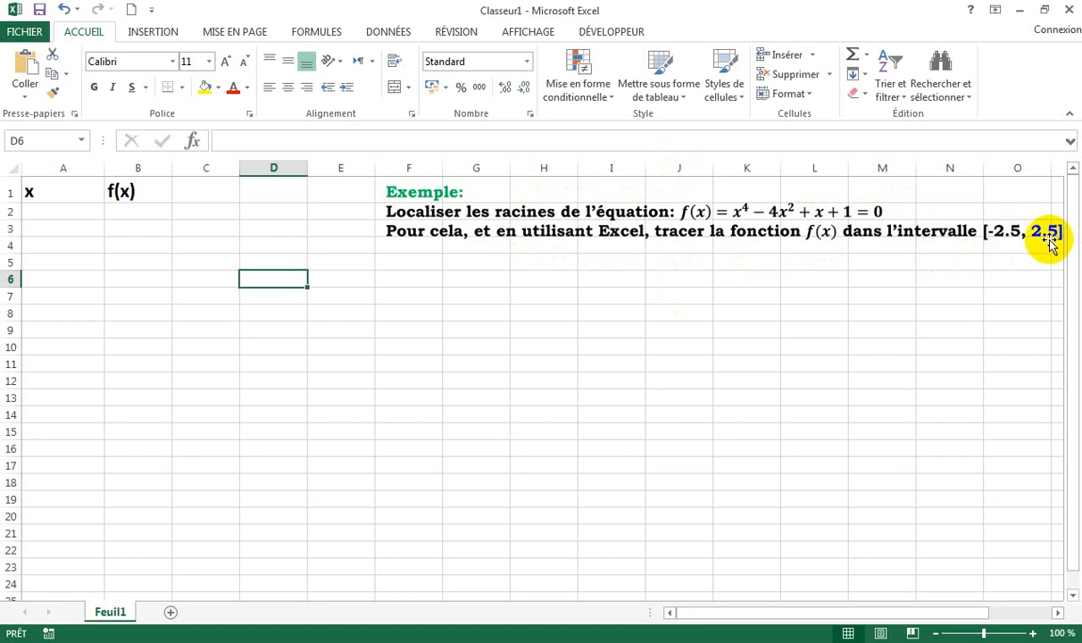
pyautogui.click(62, 167)
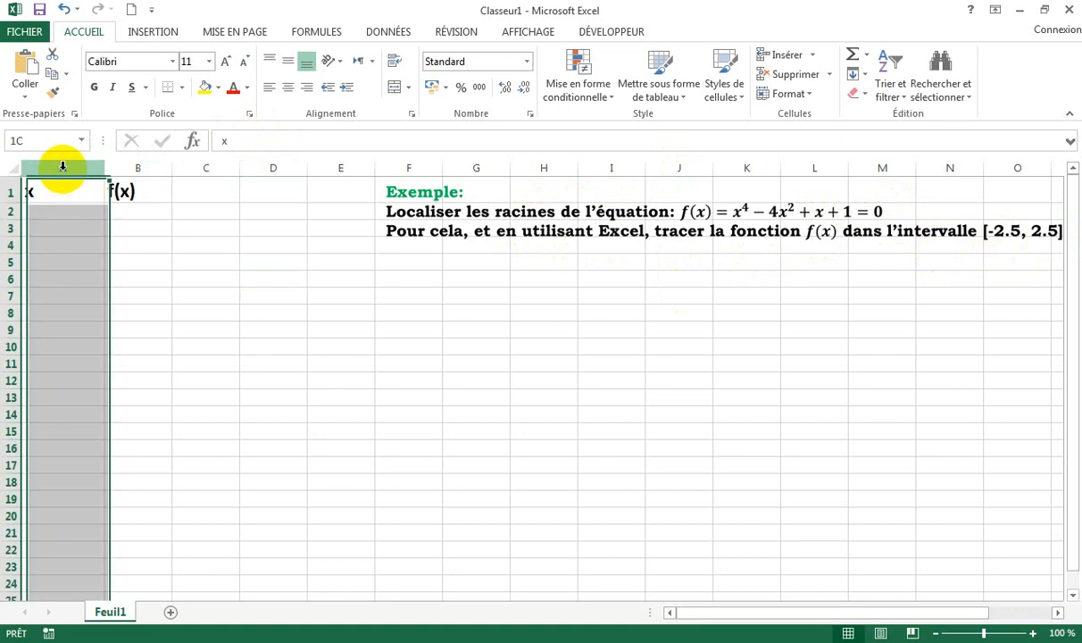
pyautogui.click(132, 168)
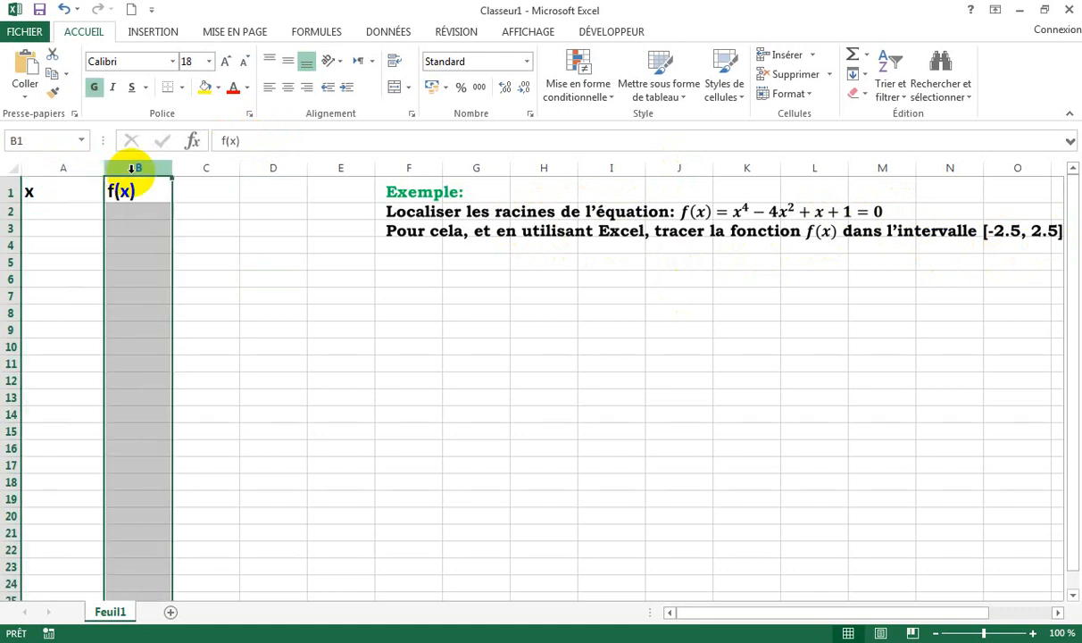
pyautogui.click(59, 187)
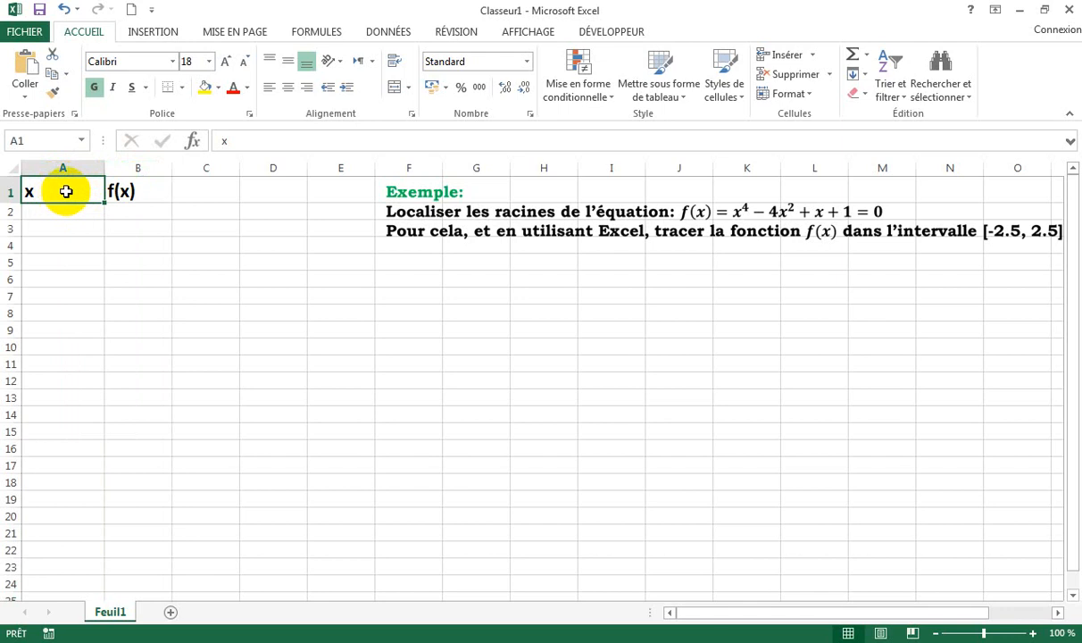
pyautogui.click(147, 191)
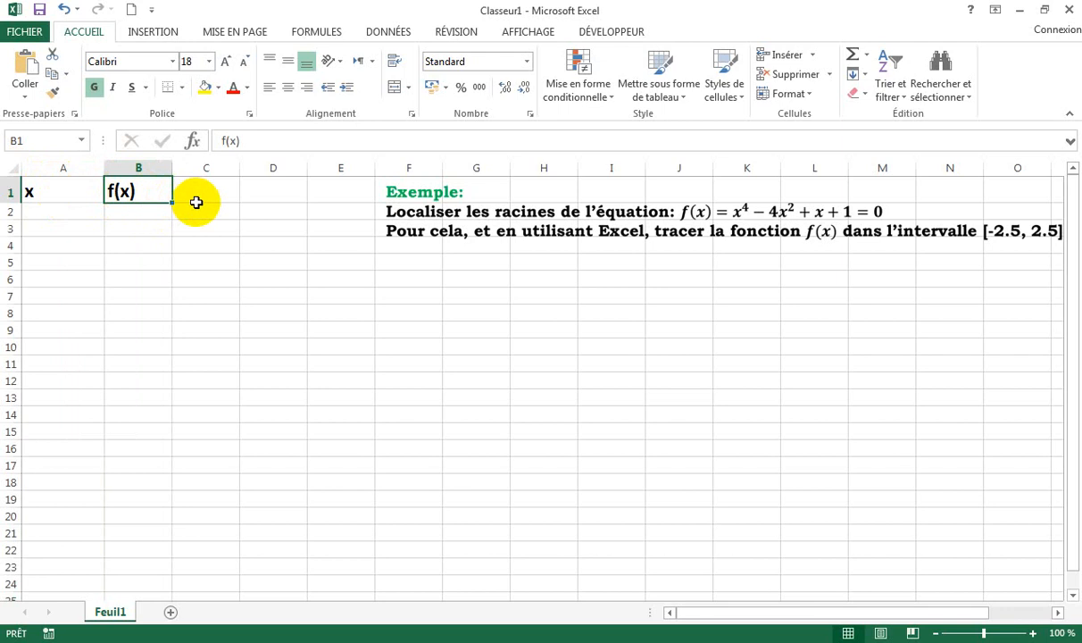
# - Enter the interval's starting value -2,5 in cell A2, under the x heading
pyautogui.click(65, 216)
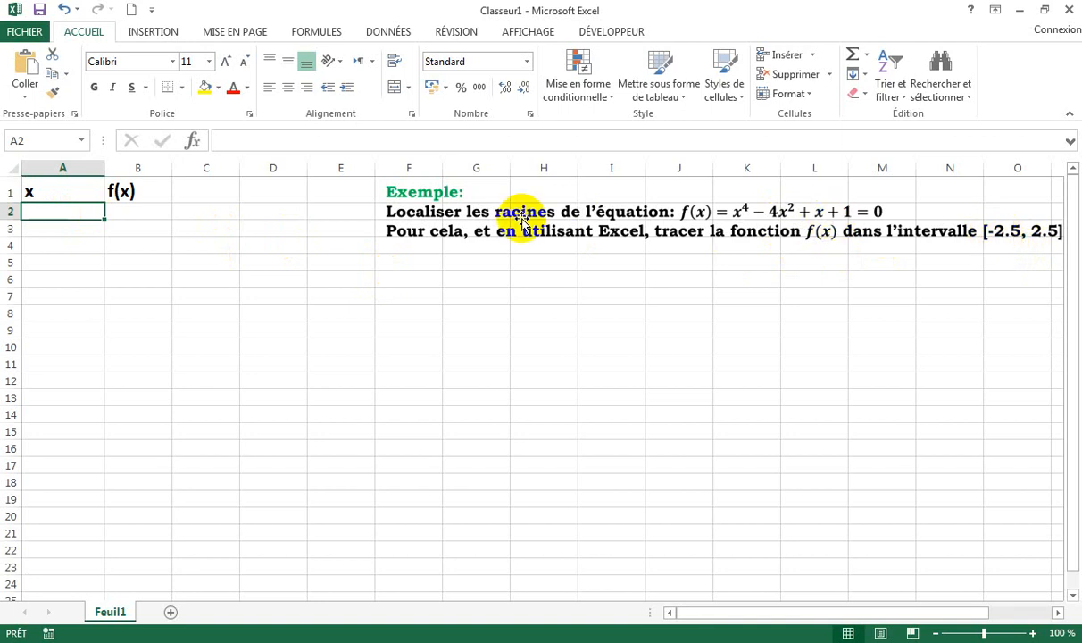
pyautogui.write('-')
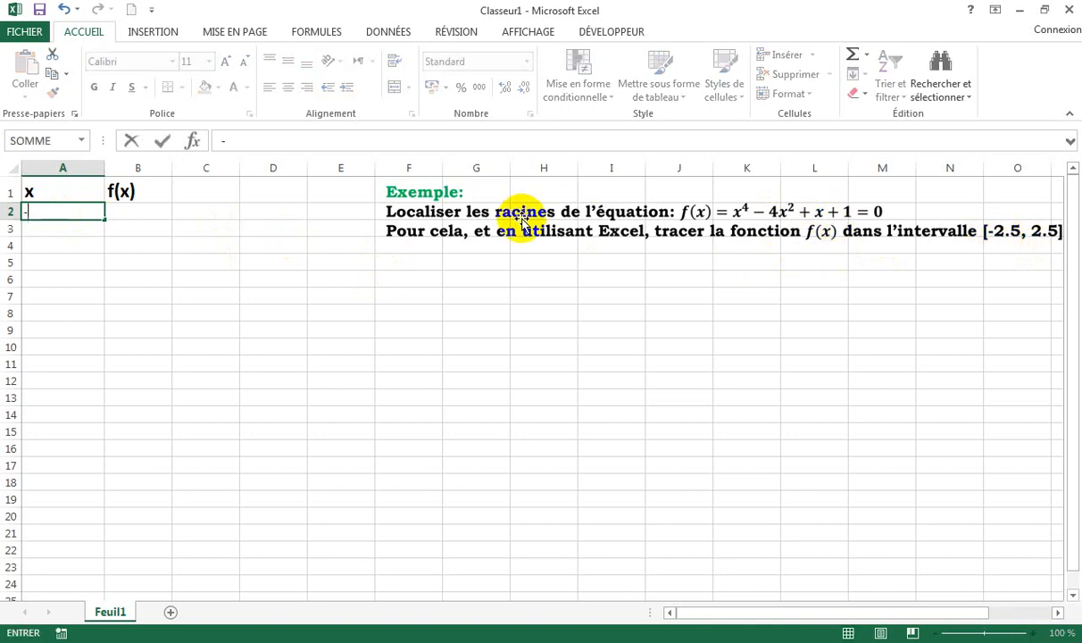
pyautogui.write('2,5')
pyautogui.press('Return')
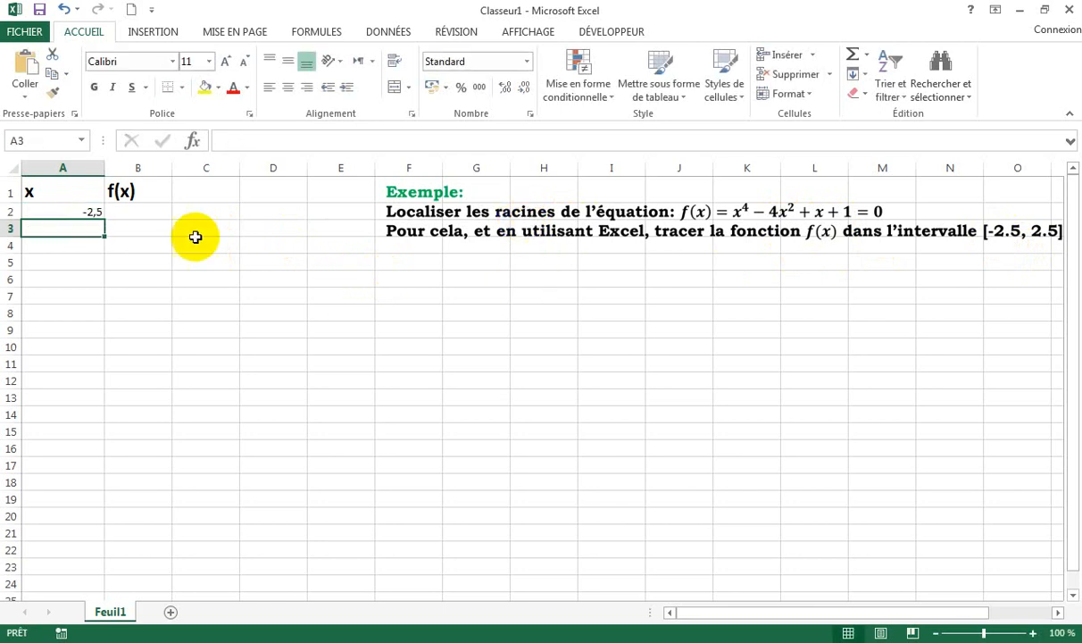
# - Enter the formula =A2^4-4*A2^2+A2+1 in cell B2 to calculate f(x) for the first x value
pyautogui.click(147, 212)
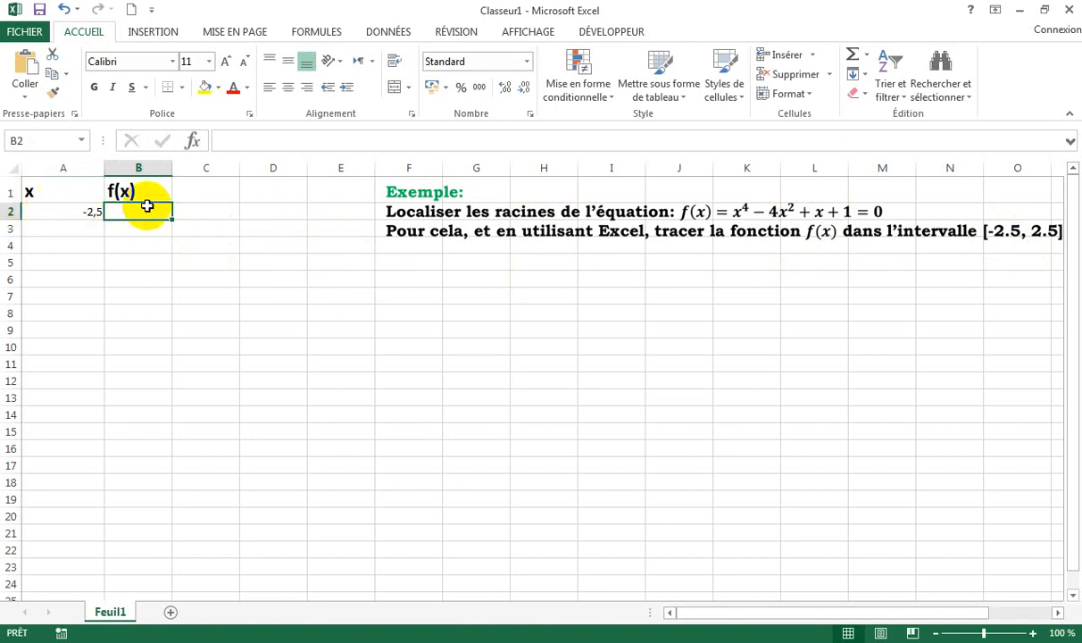
pyautogui.write('=')
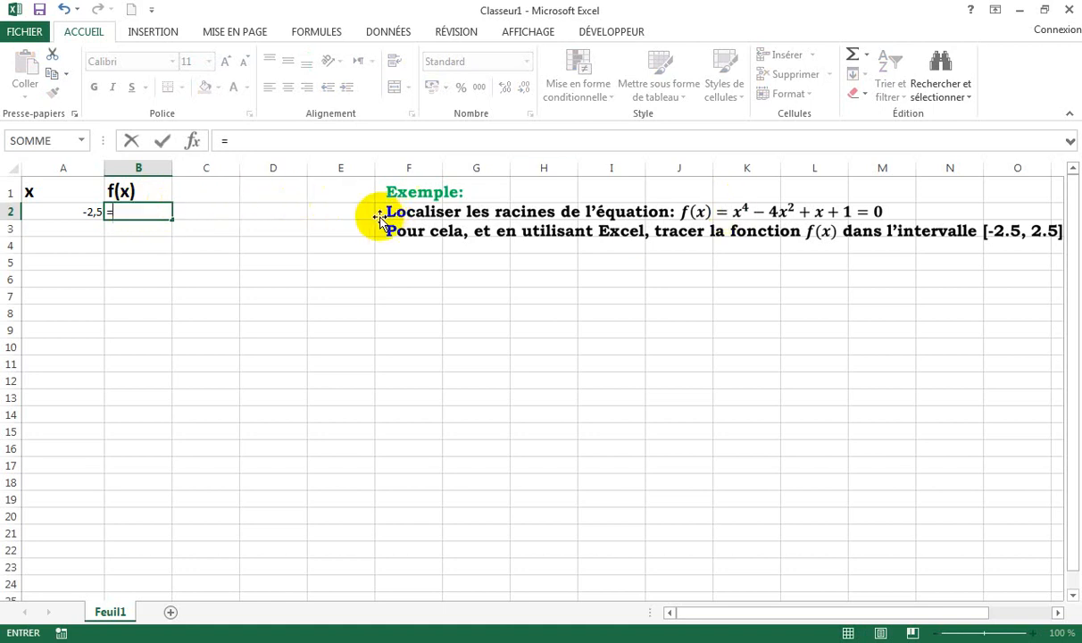
pyautogui.click(57, 212)
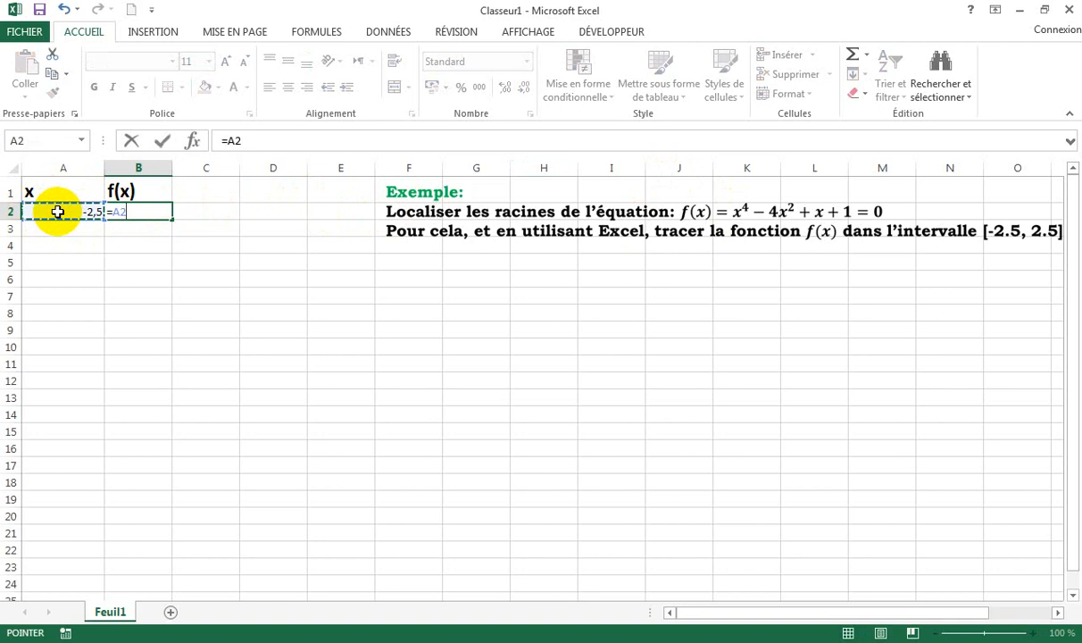
pyautogui.write('^4-4*')
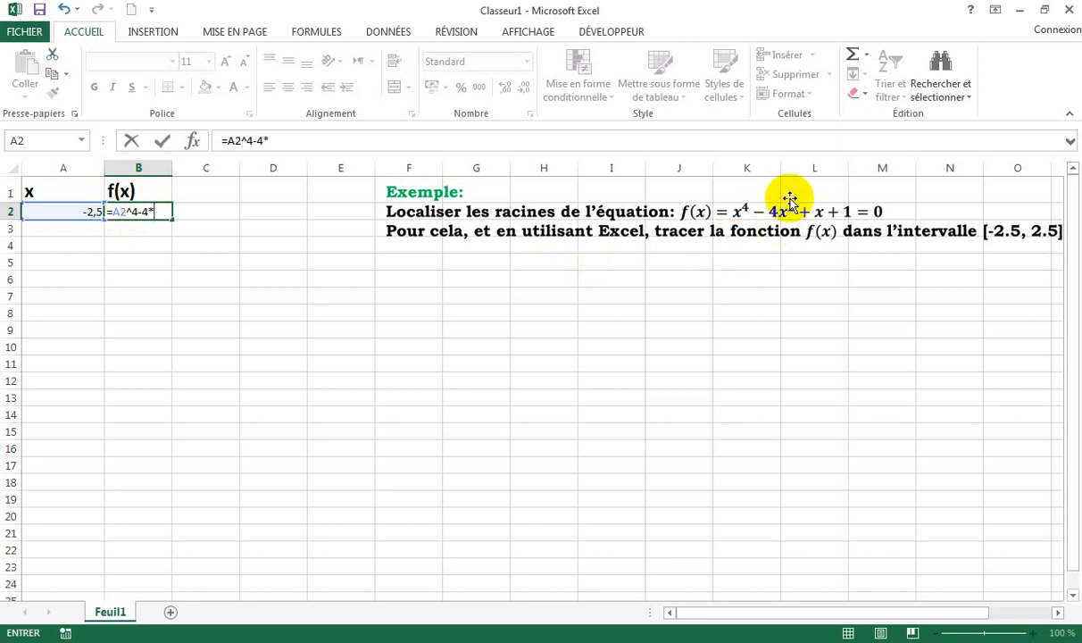
pyautogui.click(69, 212)
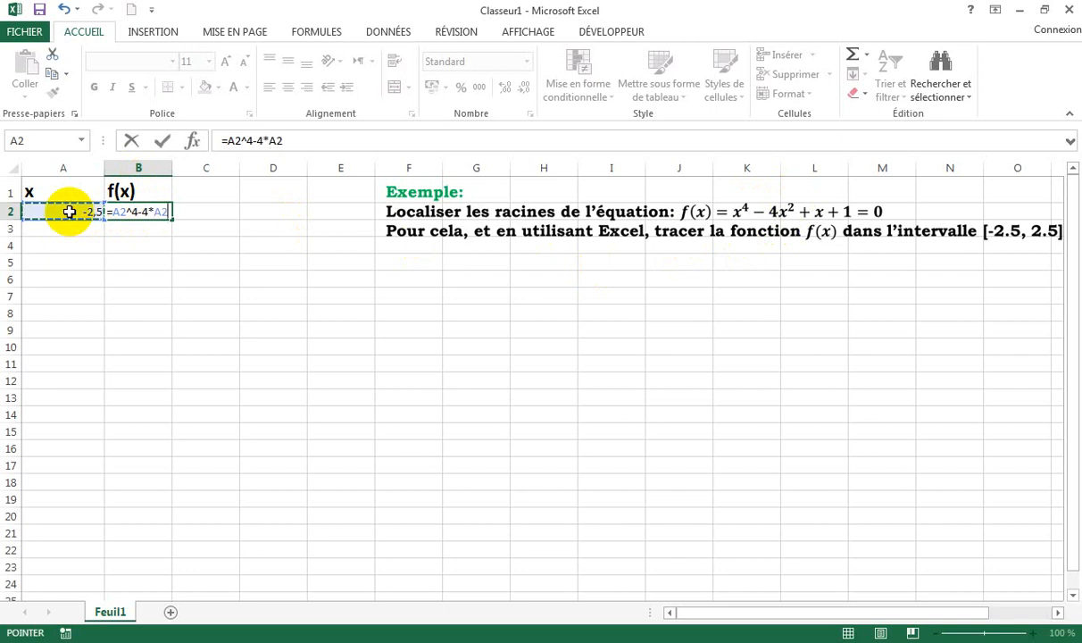
pyautogui.write('^2+')
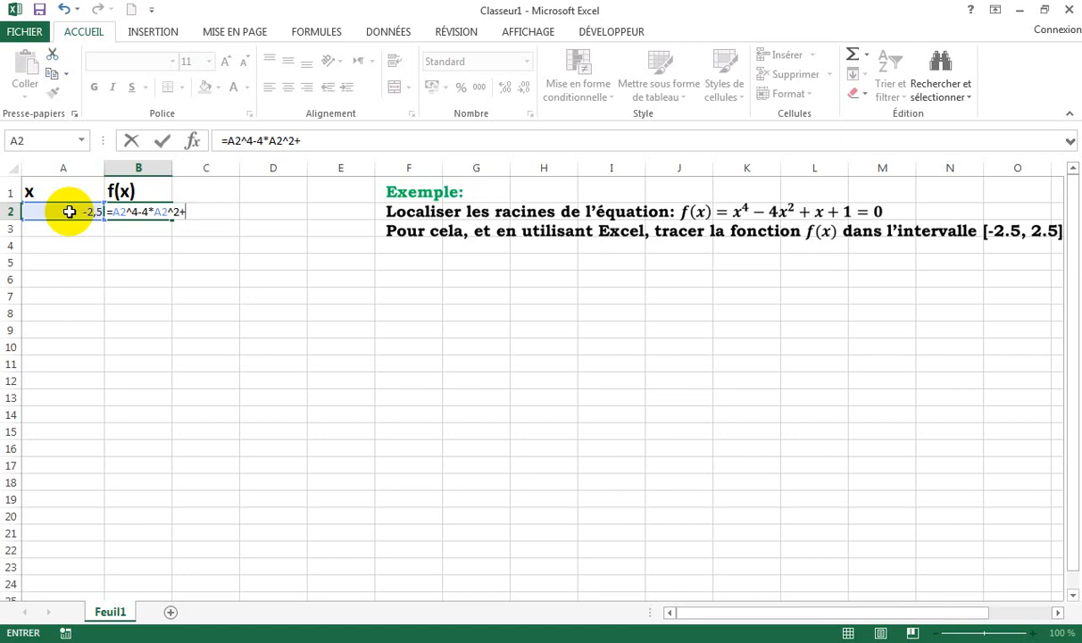
pyautogui.click(60, 212)
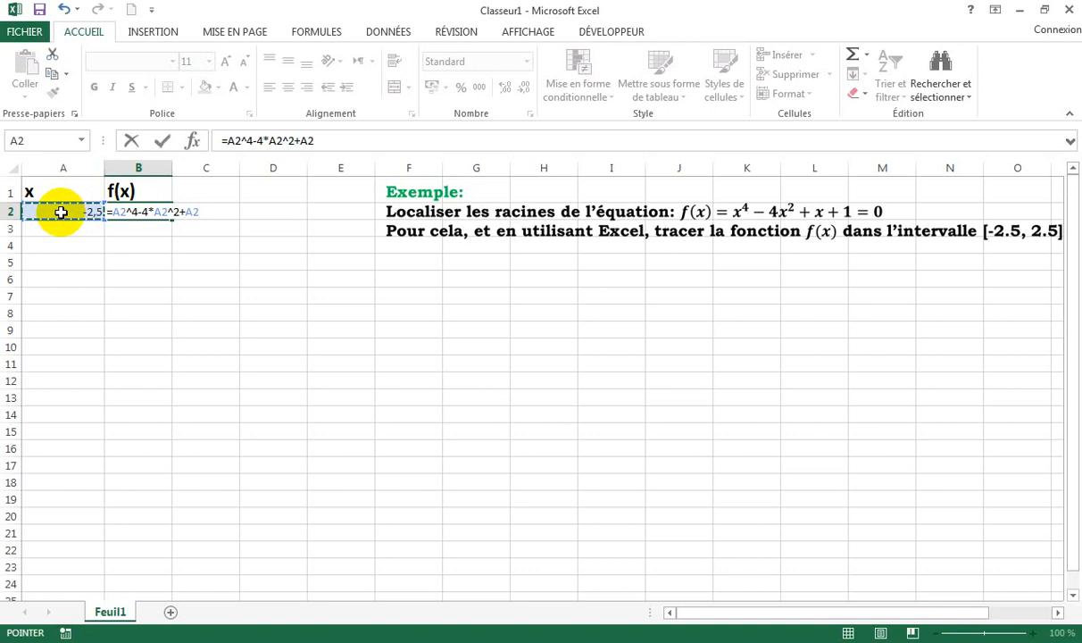
pyautogui.write('+1')
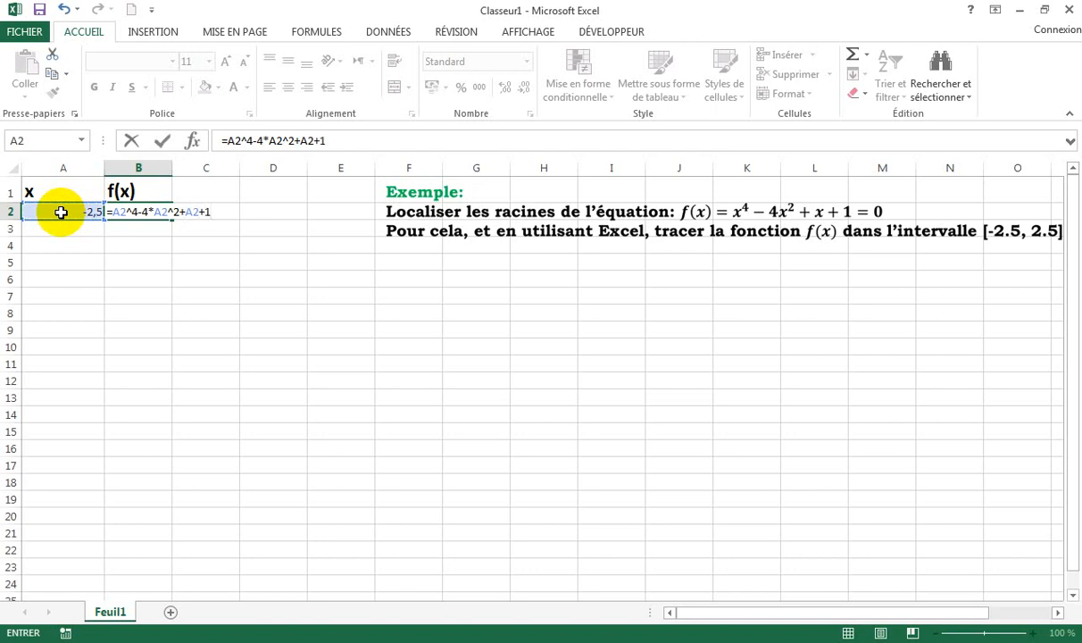
pyautogui.press('Return')
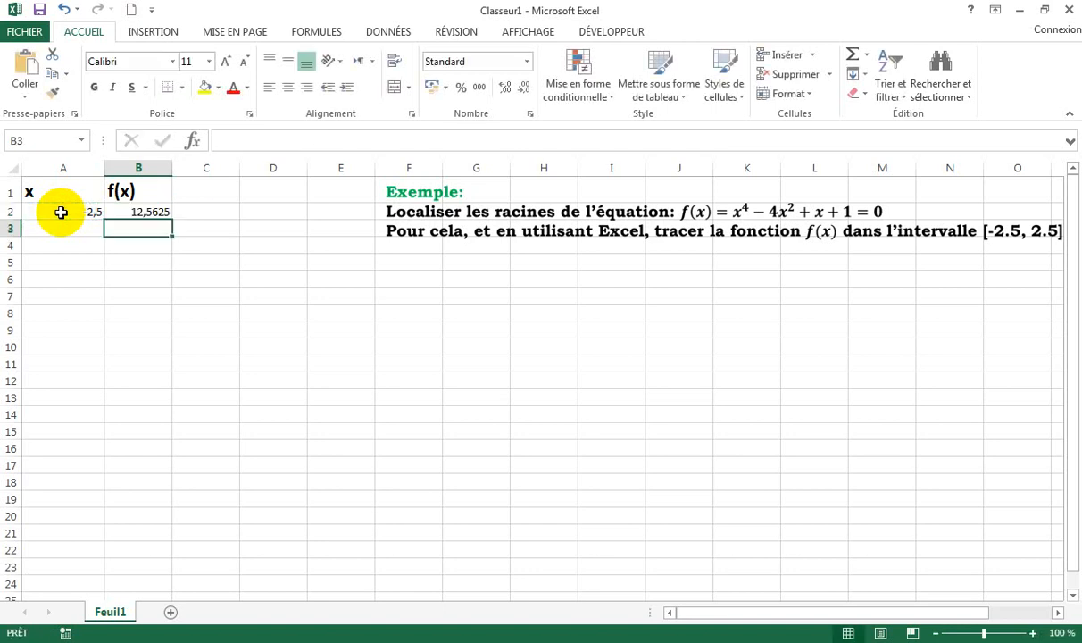
# - Dismiss the Windows color scheme performance prompt without choosing any of its options
pyautogui.click(152, 210)
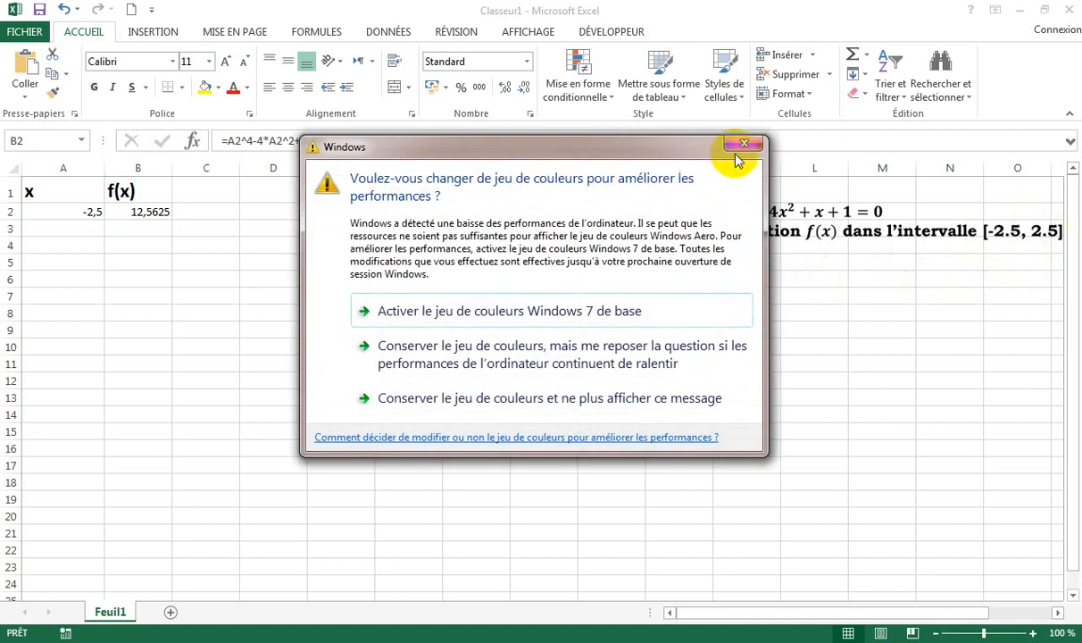
pyautogui.click(742, 146)
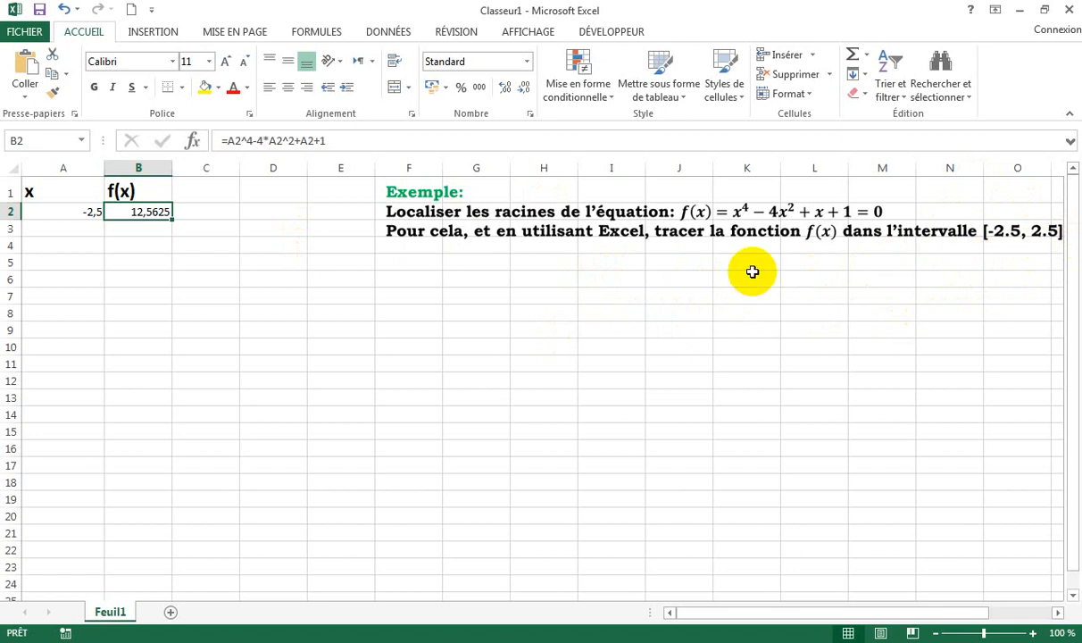
# - Write the step-size fraction as labels, with b-a in cell I7 and N in cell I8
pyautogui.click(611, 294)
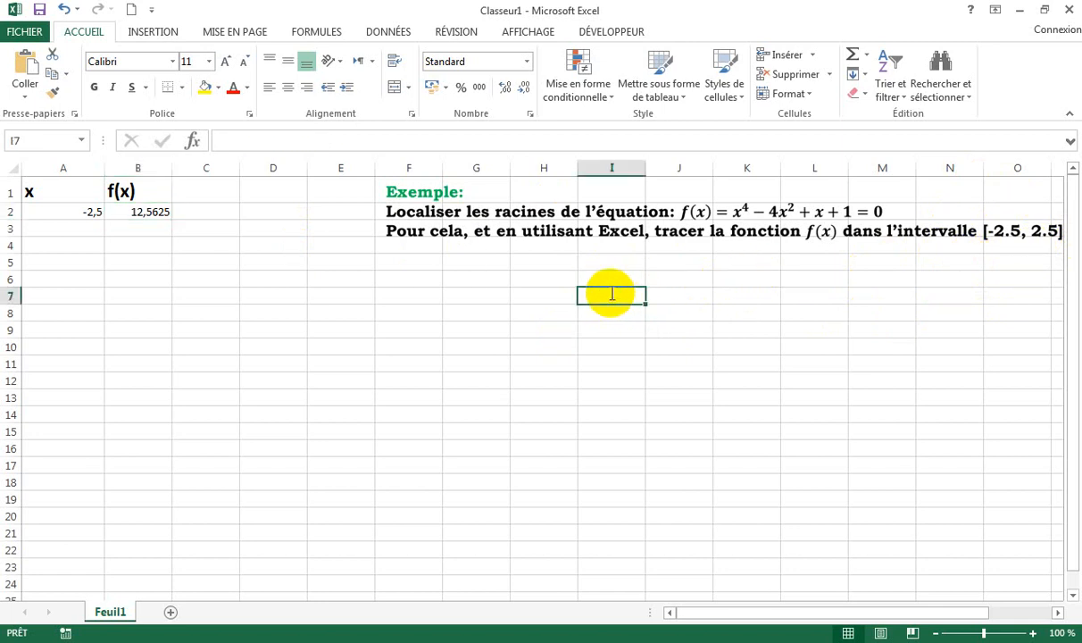
pyautogui.write('b-a')
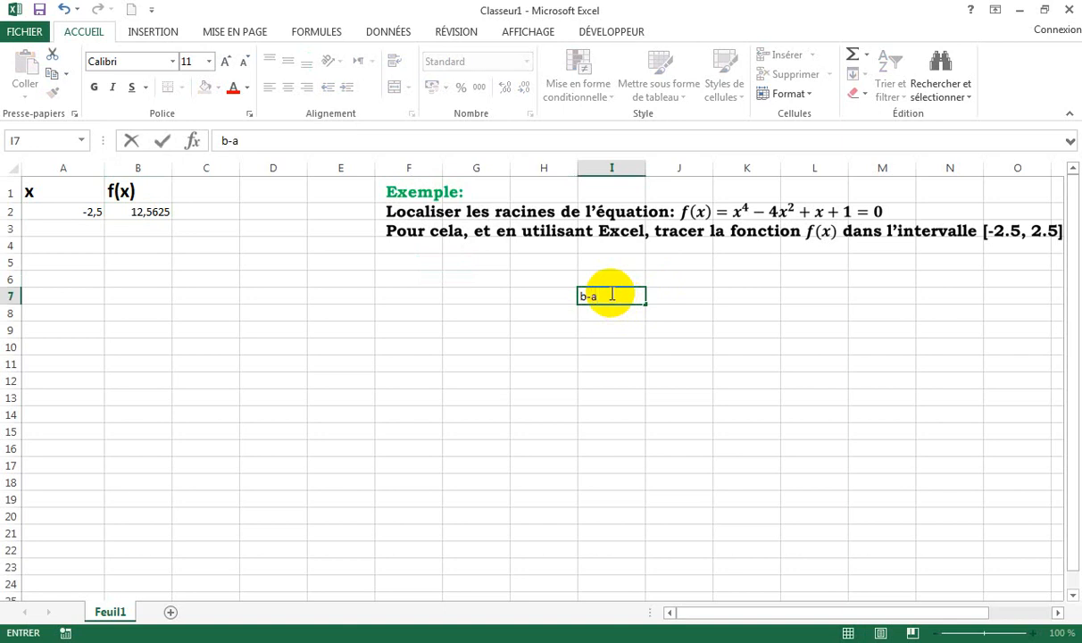
pyautogui.click(596, 313)
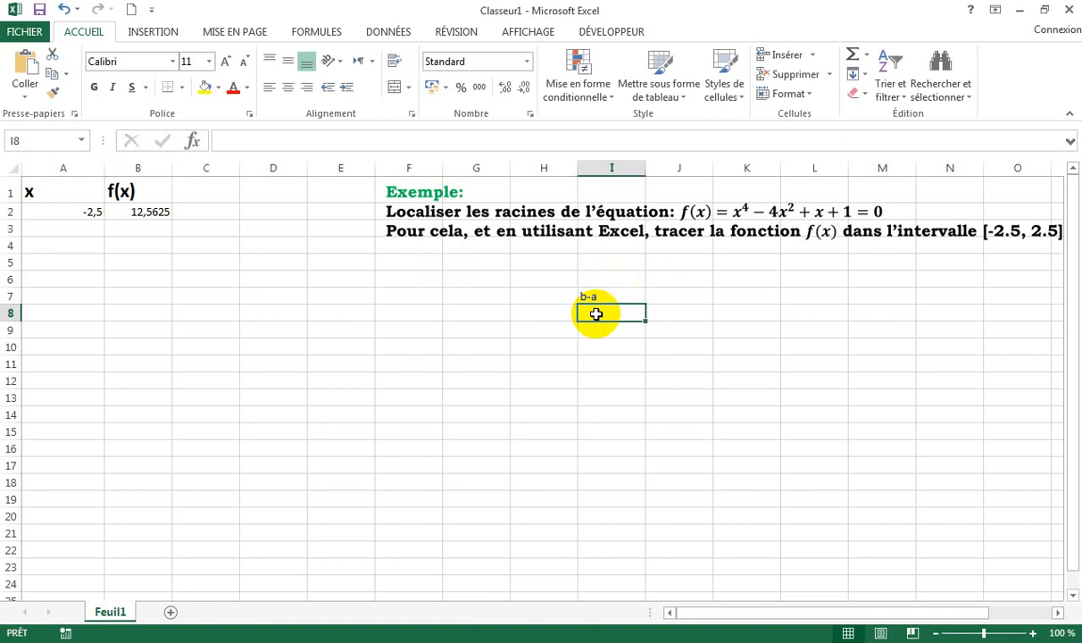
pyautogui.write('N')
pyautogui.press('Return')
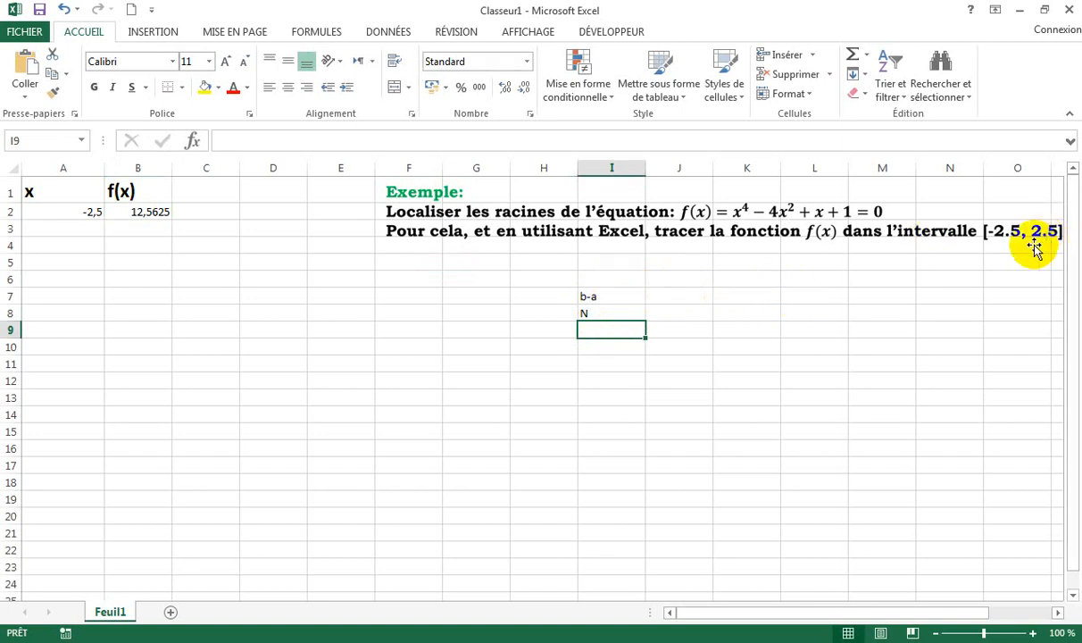
# - Enter the interval width 5 in cell L7 and the number of subdivisions 100 in cell L8
pyautogui.click(801, 296)
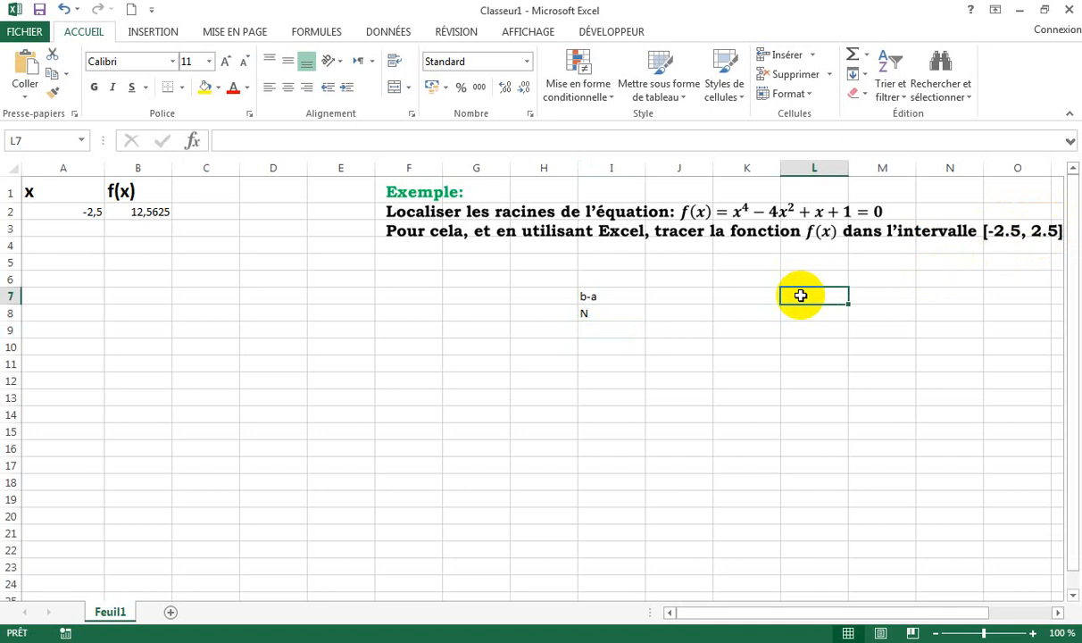
pyautogui.write('5')
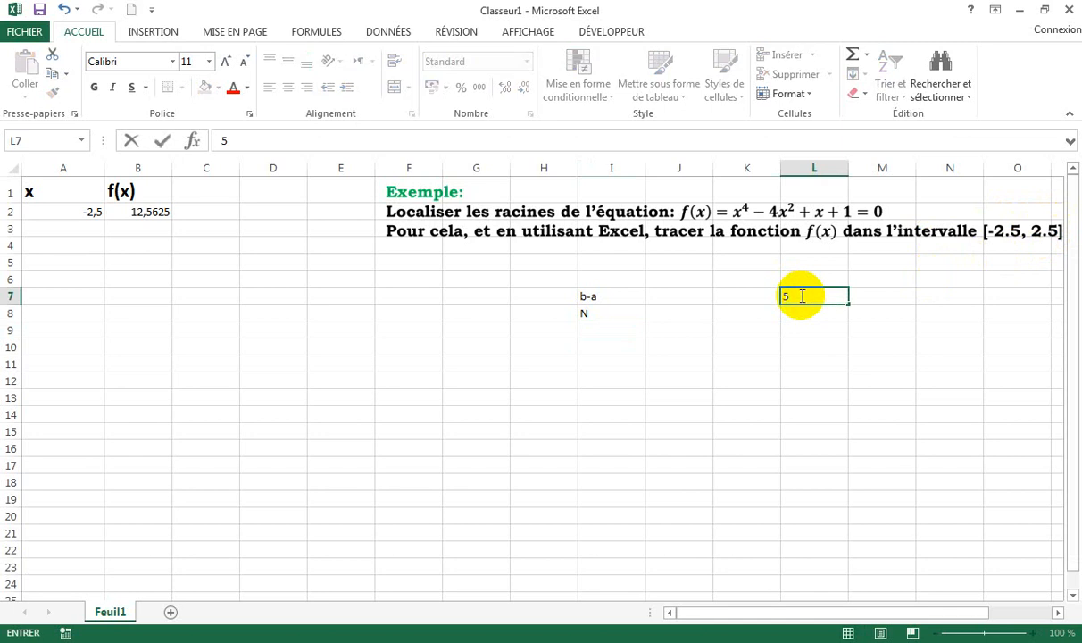
pyautogui.press('Return')
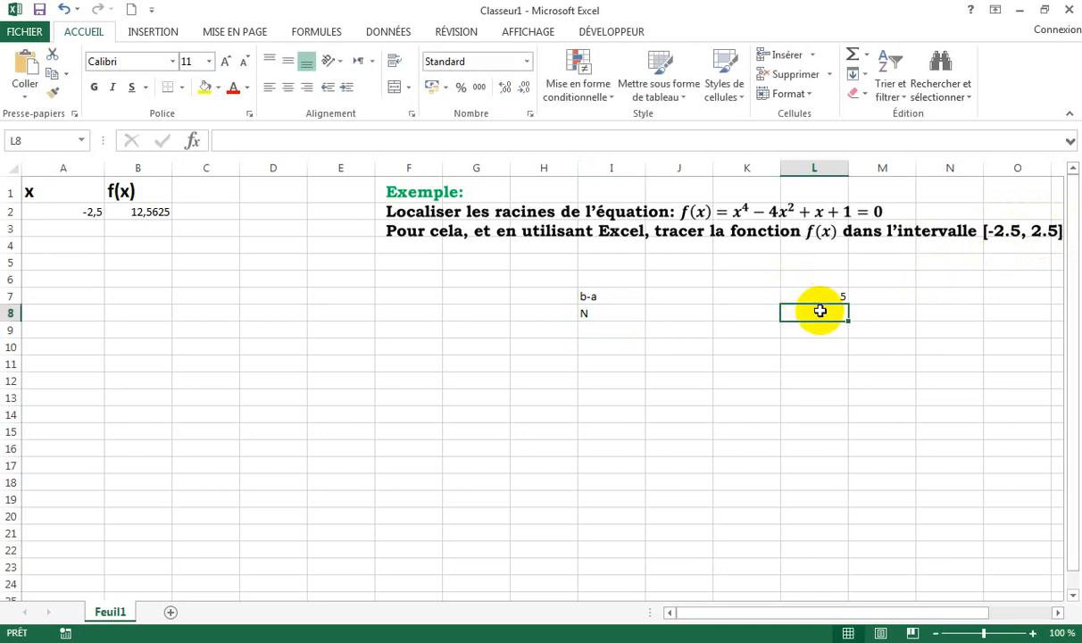
pyautogui.write('100')
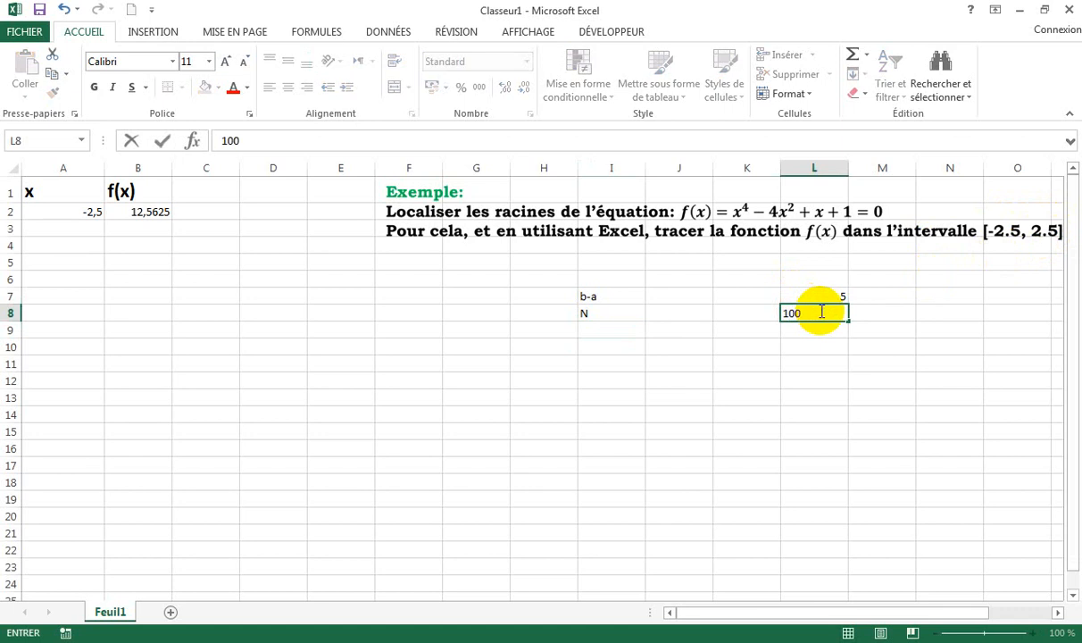
pyautogui.press('Return')
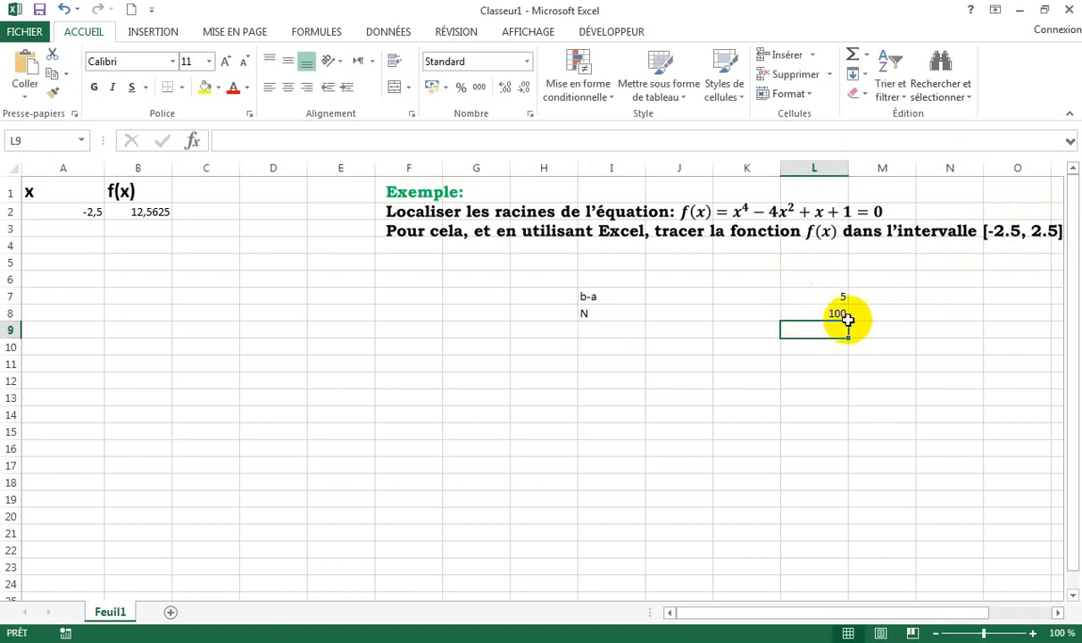
# - Enter the step size 0,05 in cell M7, beside the interval width
pyautogui.click(906, 298)
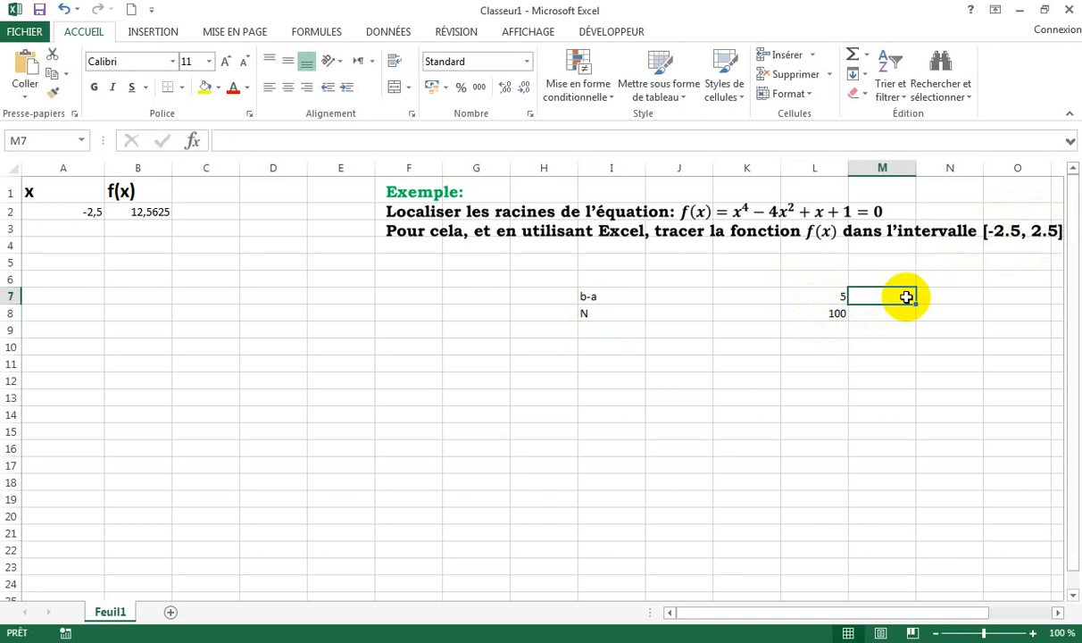
pyautogui.write('0,05')
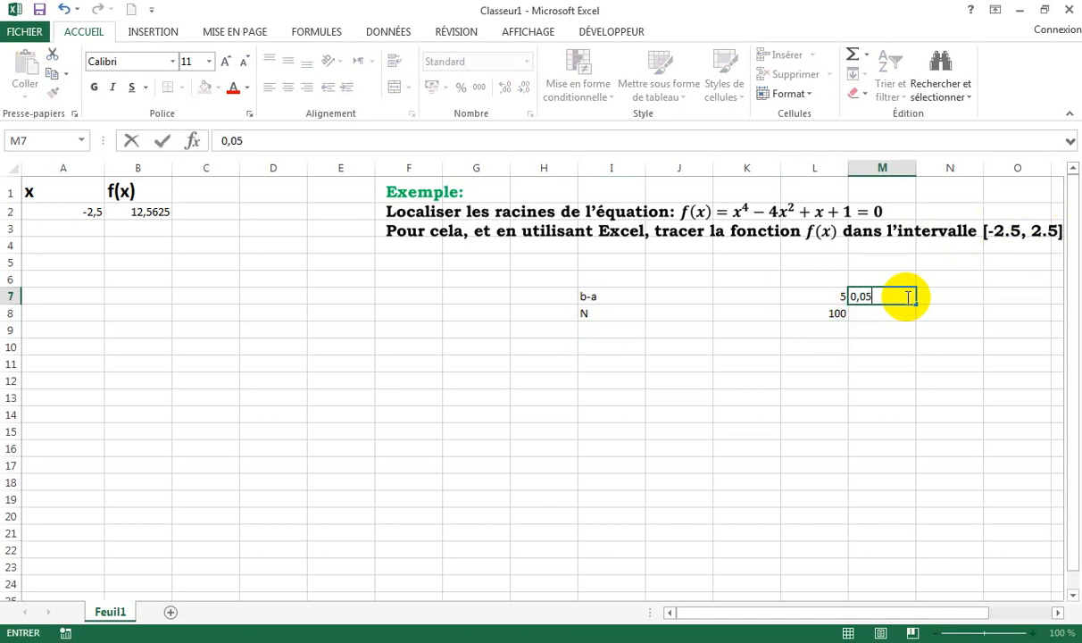
pyautogui.press('Return')
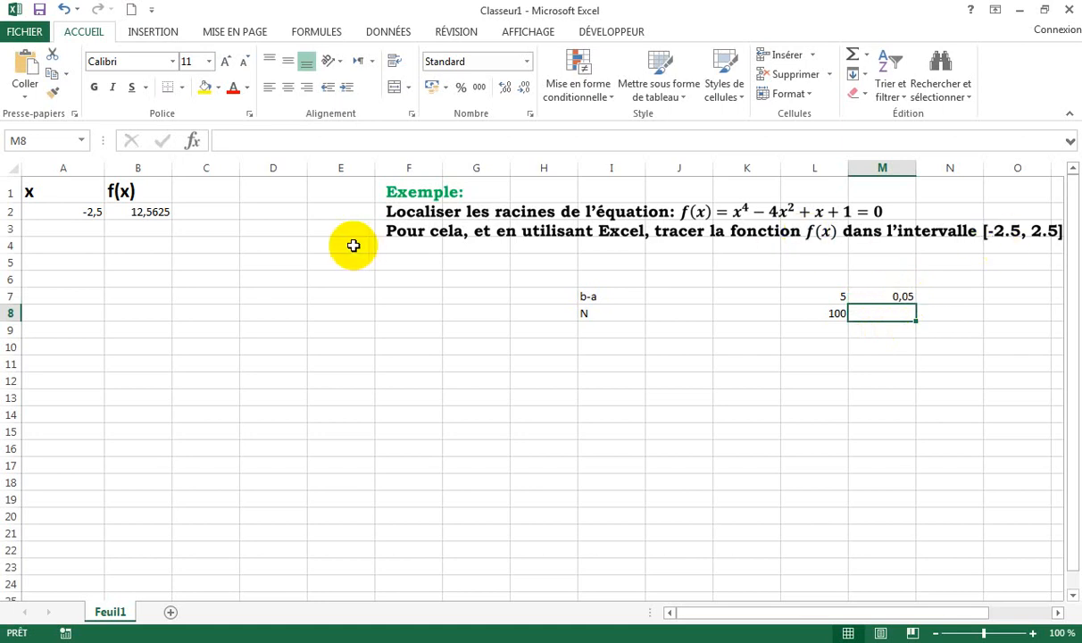
pyautogui.click(73, 229)
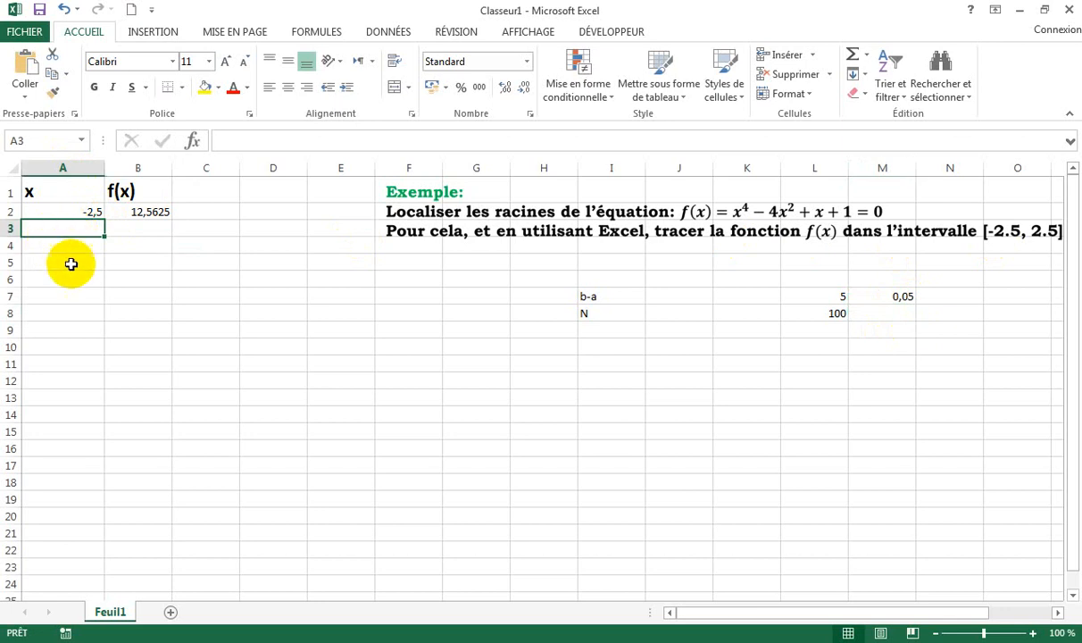
pyautogui.click(71, 263)
pyautogui.click(44, 230)
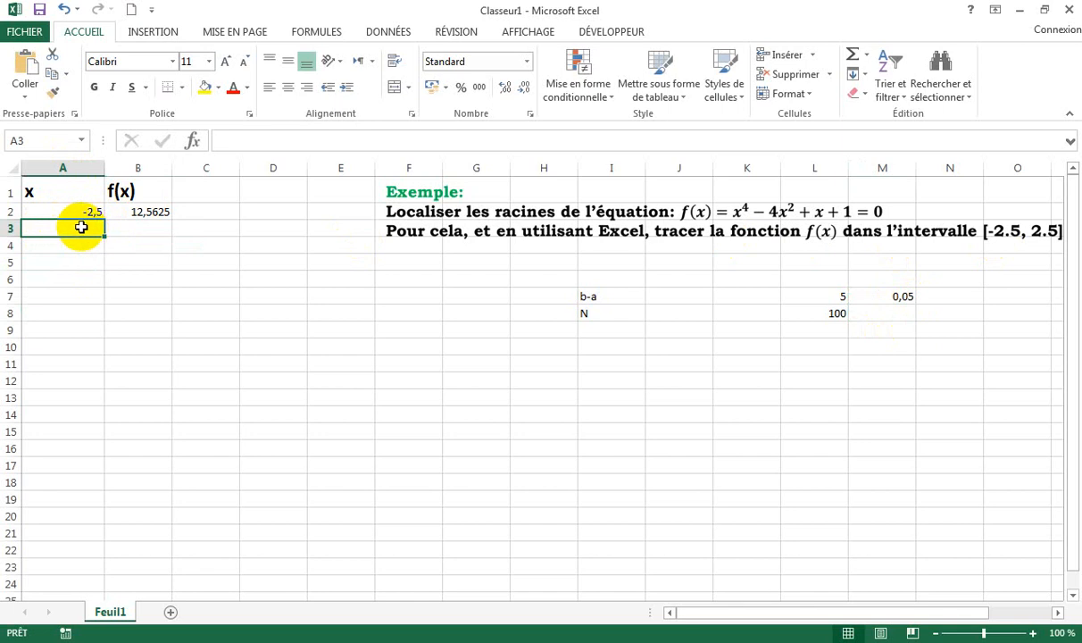
pyautogui.click(53, 213)
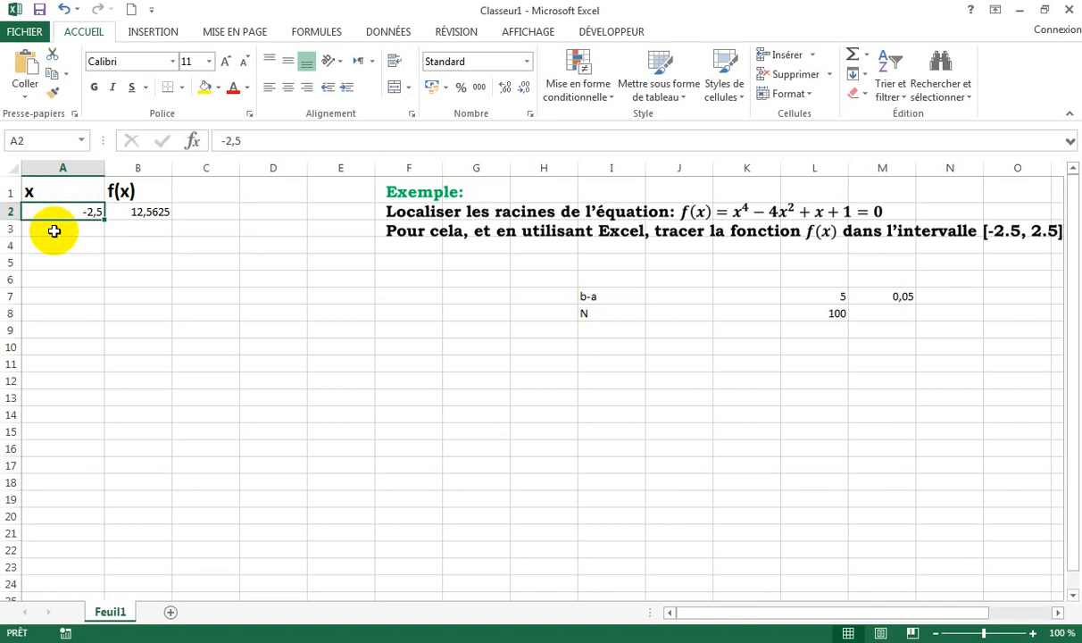
# - Enter the formula =A2+0,05 in cell A3 to compute the second x value
pyautogui.click(54, 231)
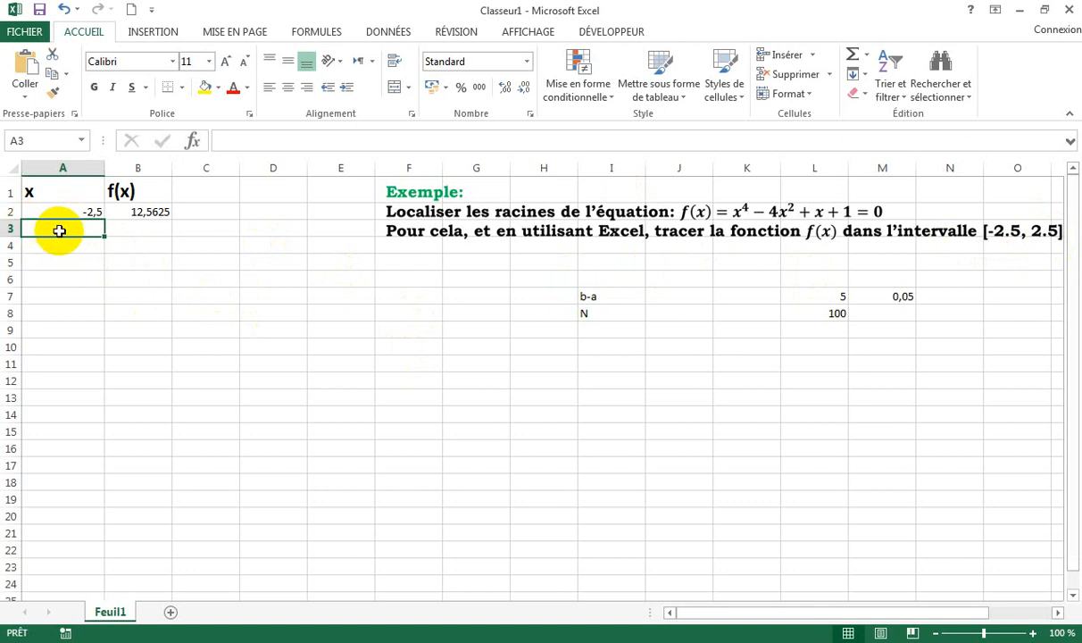
pyautogui.write('=')
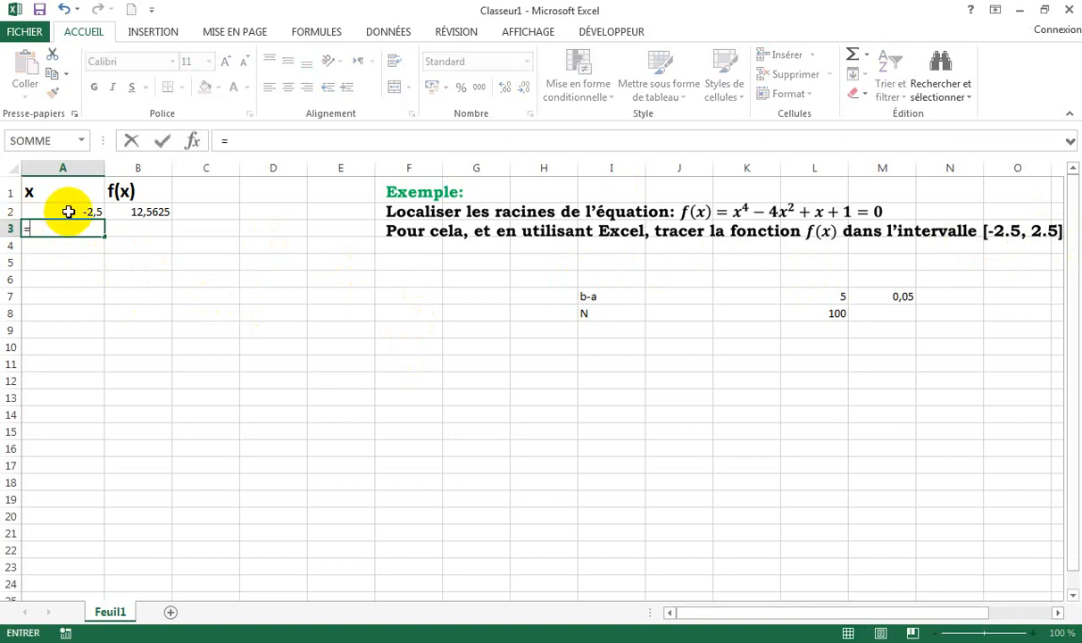
pyautogui.click(69, 212)
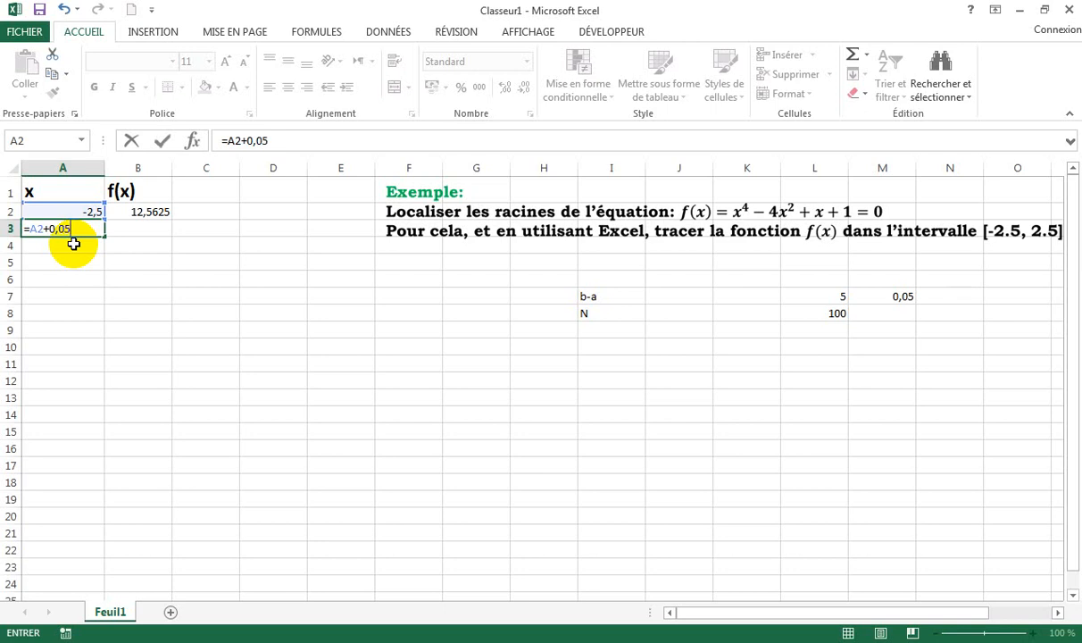
pyautogui.press('Return')
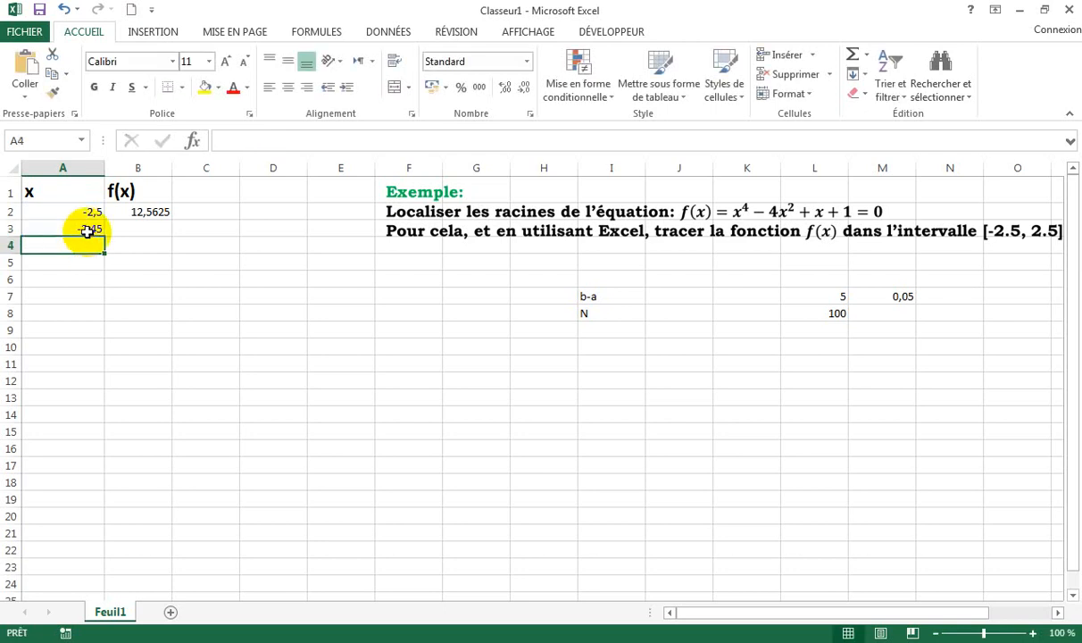
# - Fill the A3 step formula down column A to row 102, where x reaches 2,5
pyautogui.click(85, 228)
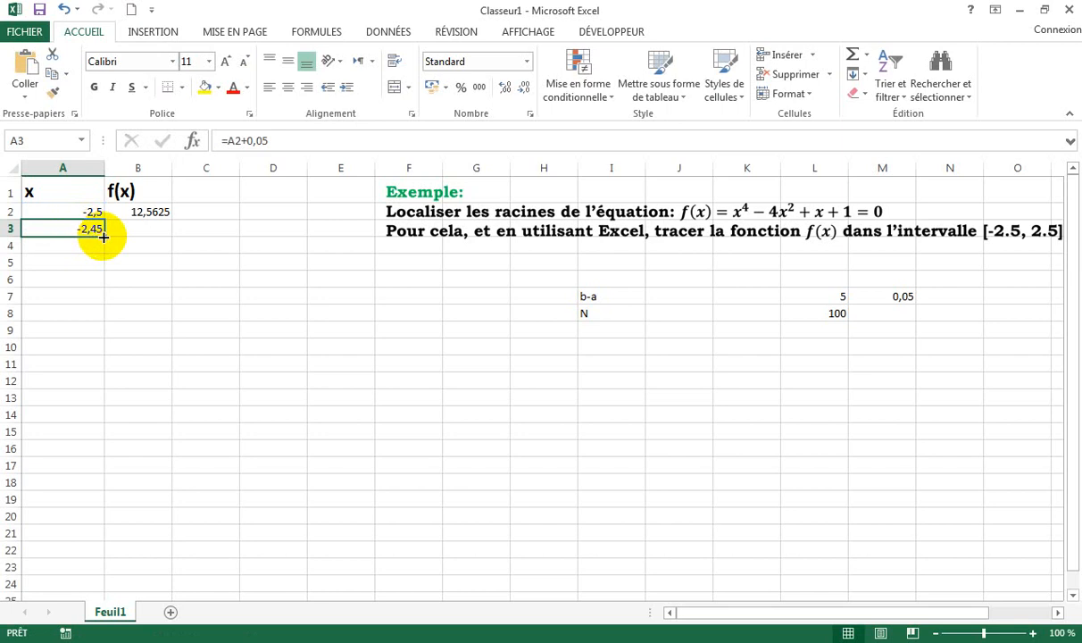
pyautogui.click(104, 238)
pyautogui.moveTo(104, 234); pyautogui.dragTo(104, 249)
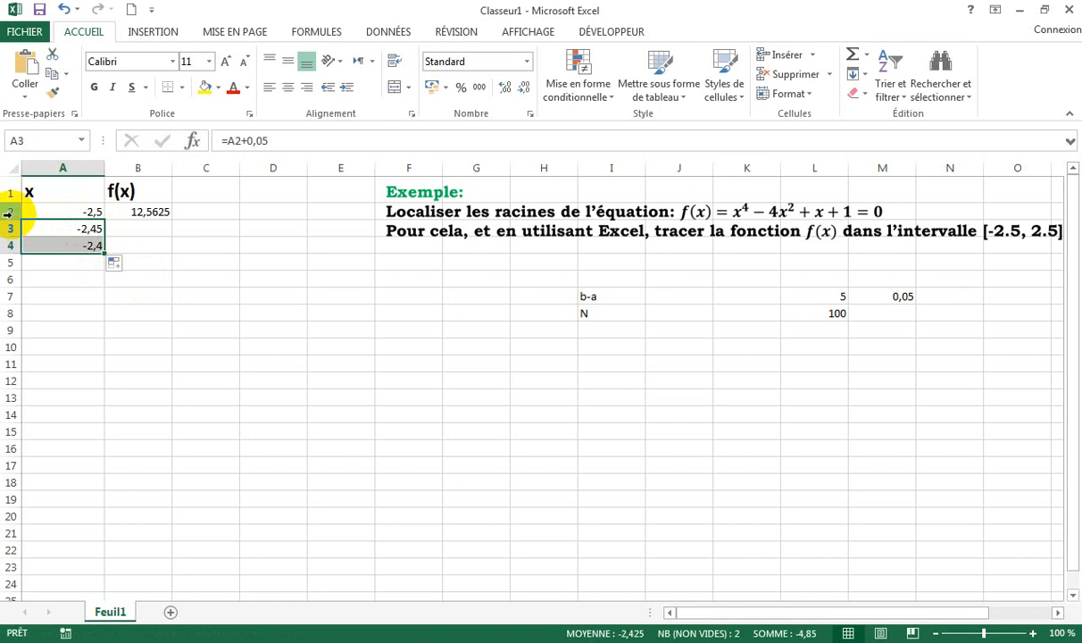
pyautogui.moveTo(102, 253); pyautogui.dragTo(78, 579)
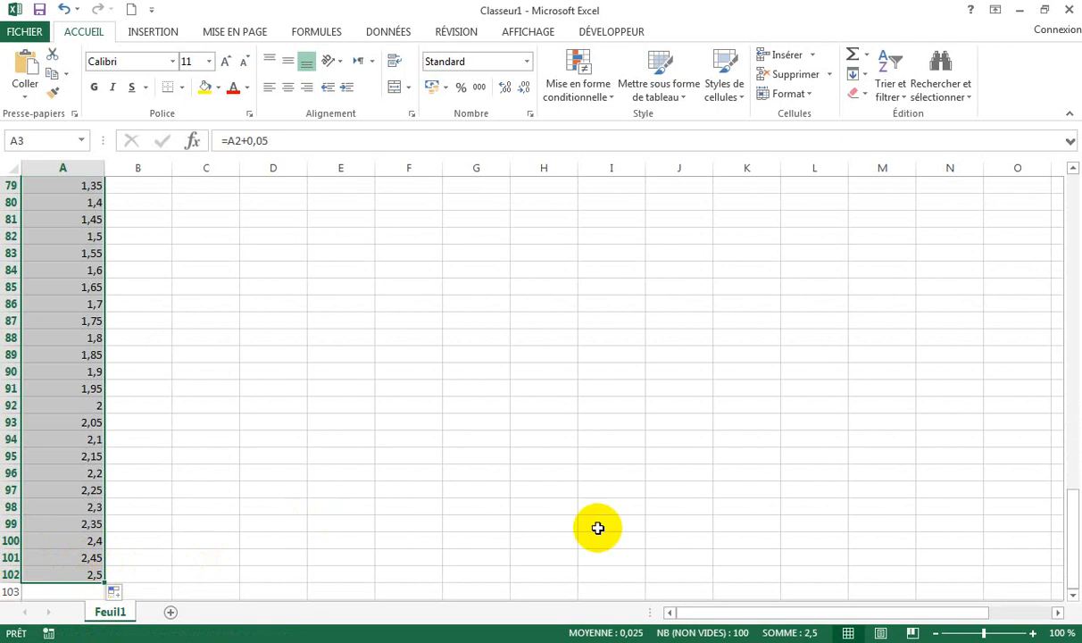
pyautogui.moveTo(1075, 578); pyautogui.dragTo(1071, 186)
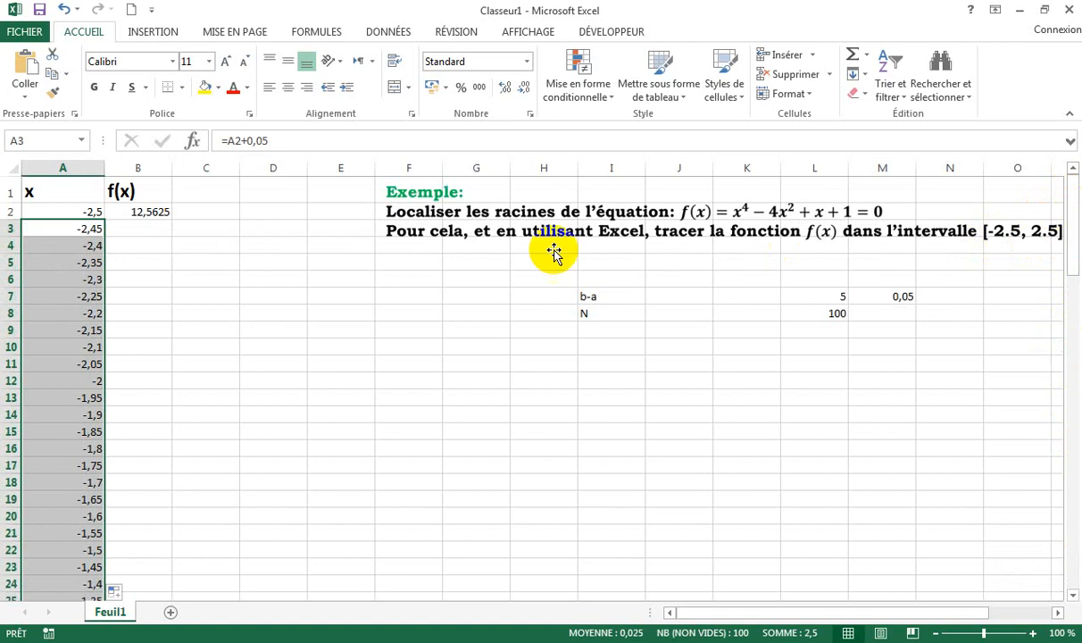
pyautogui.click(63, 214)
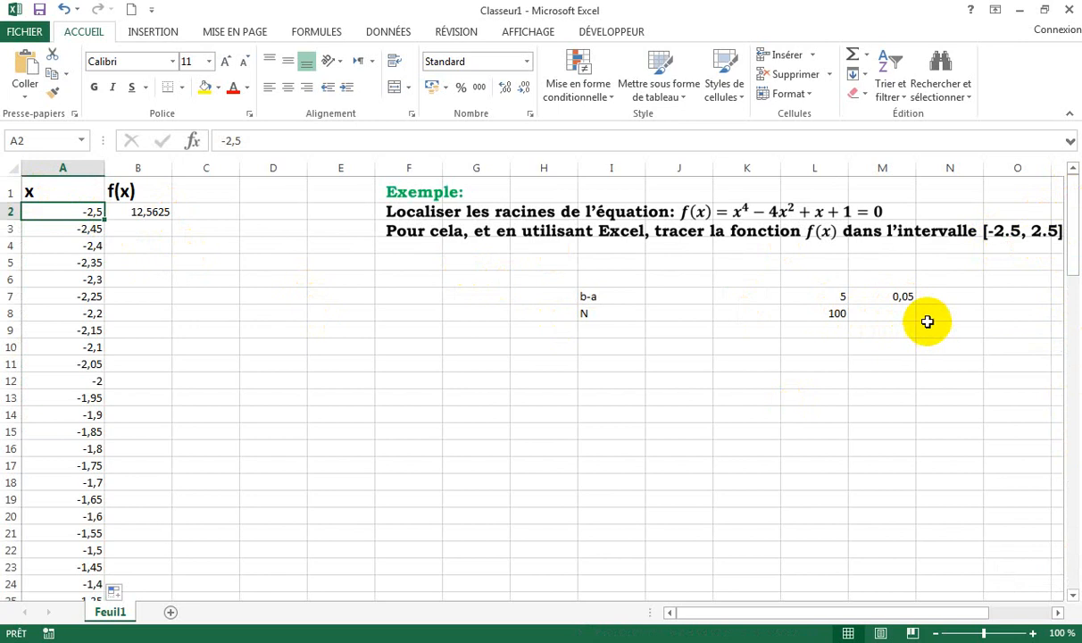
# - Fill the f(x) formula from cell B2 down column B to row 102, alongside every x value
pyautogui.click(145, 212)
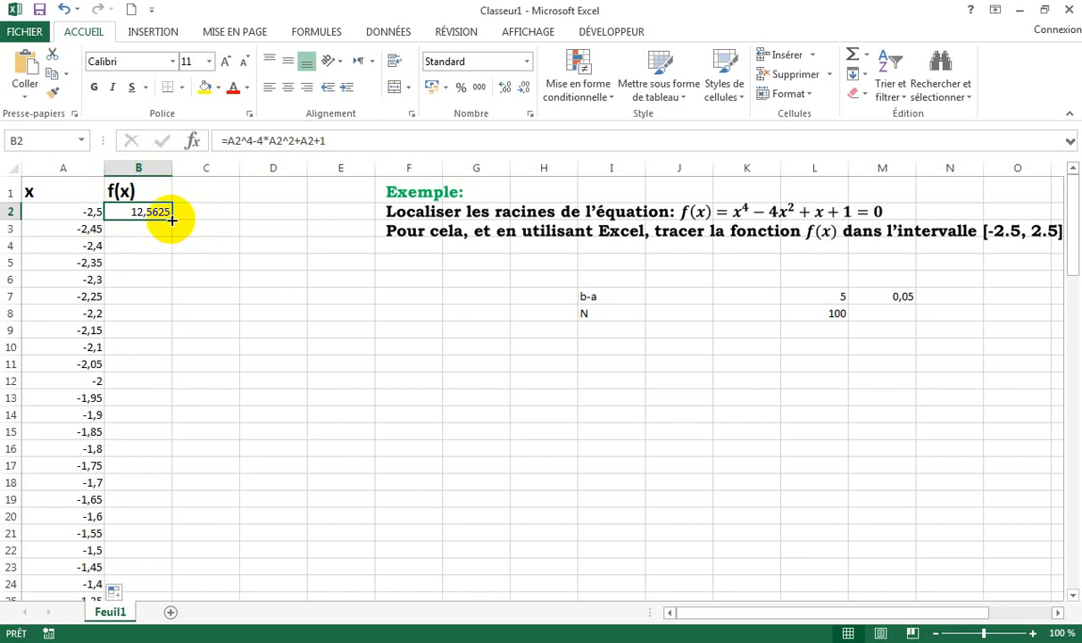
pyautogui.moveTo(172, 219); pyautogui.dragTo(173, 234)
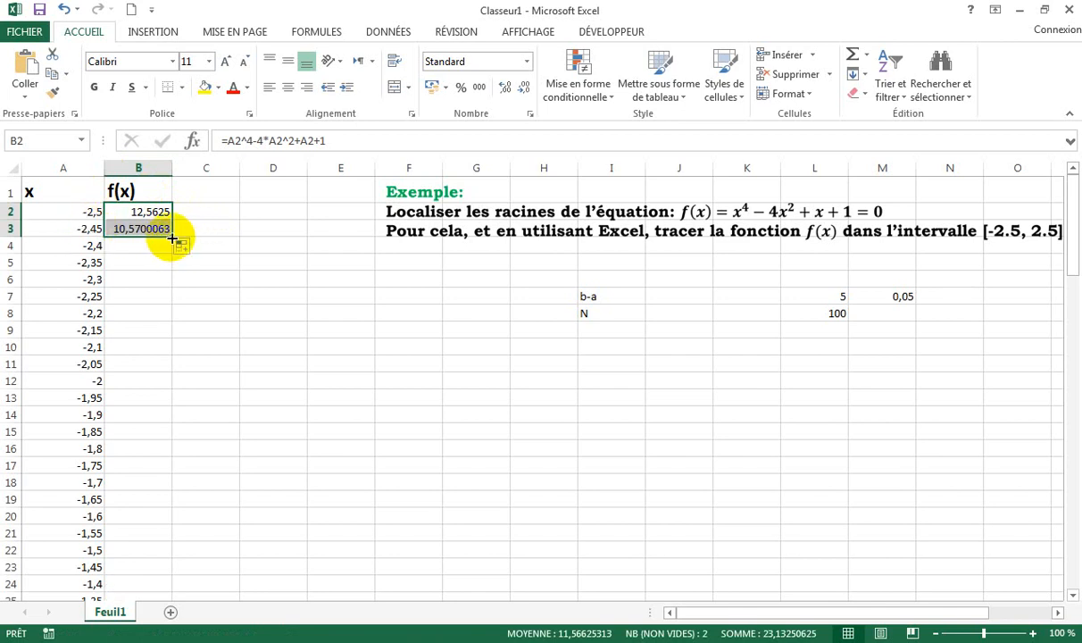
pyautogui.moveTo(172, 239); pyautogui.dragTo(173, 252)
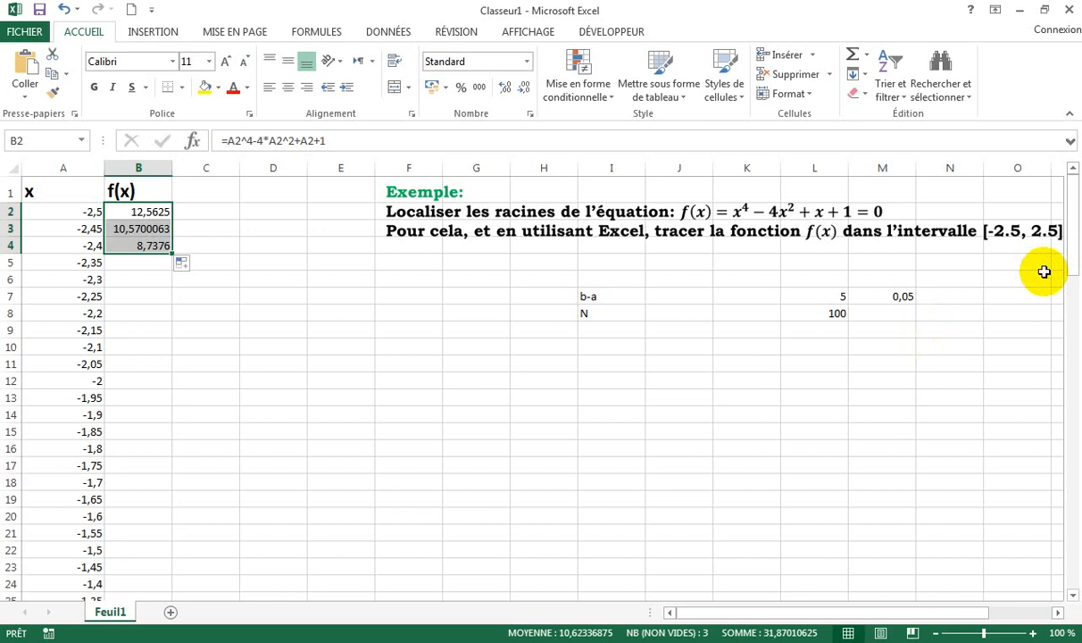
pyautogui.moveTo(171, 252); pyautogui.dragTo(154, 542)
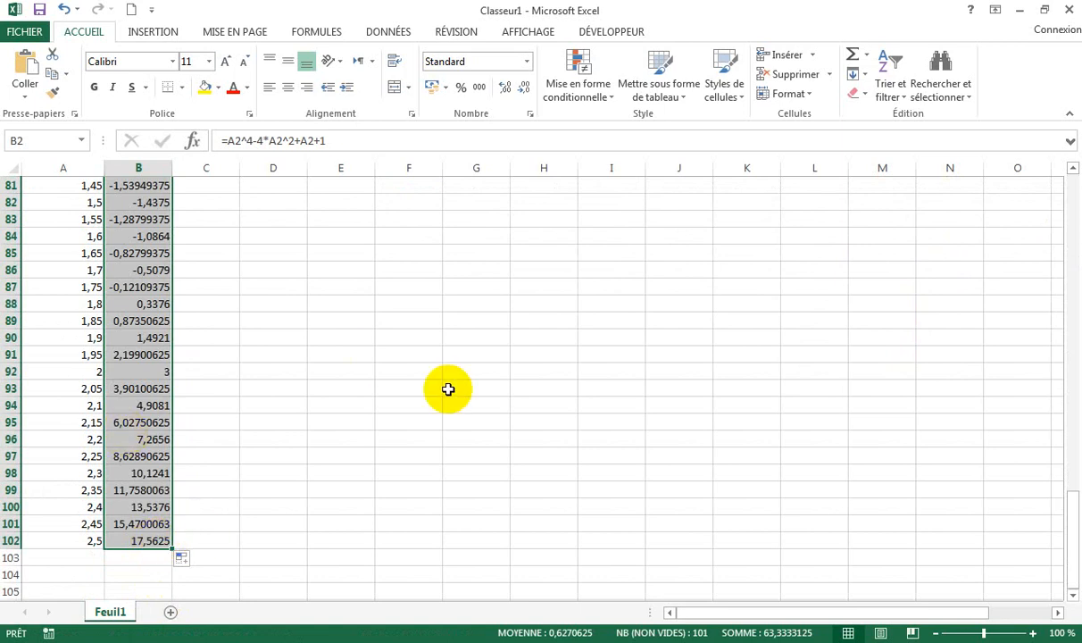
pyautogui.moveTo(1066, 564); pyautogui.dragTo(1074, 219)
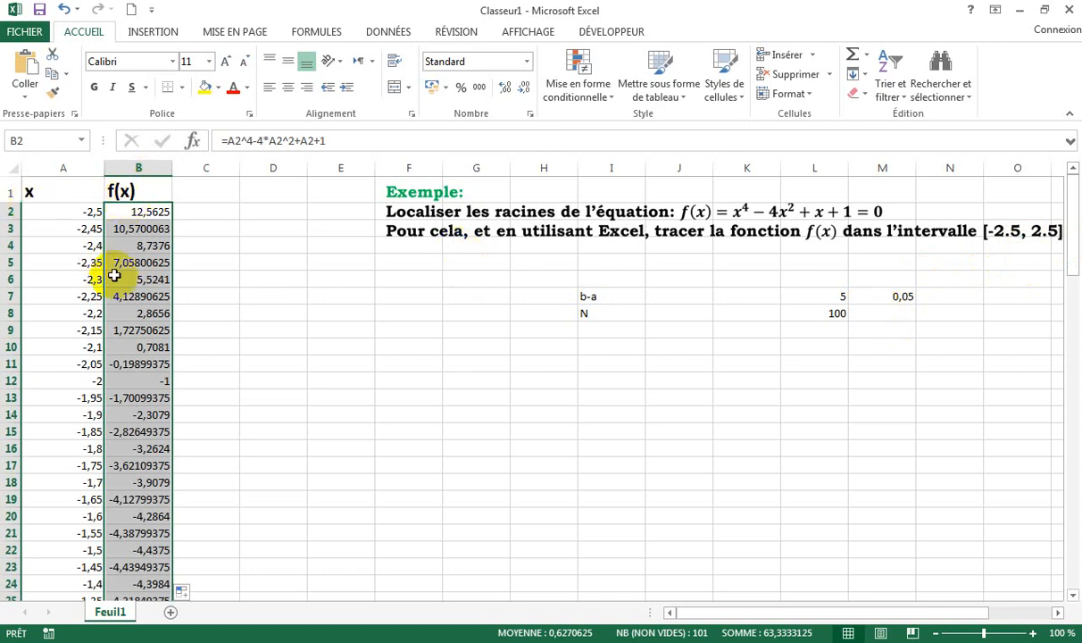
pyautogui.click(238, 247)
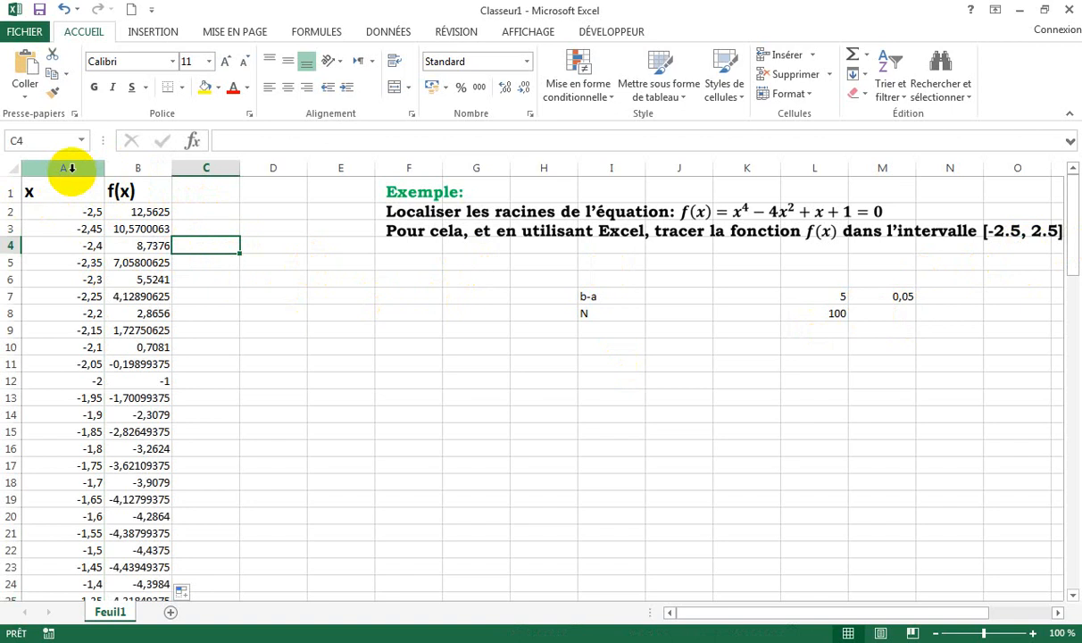
# - Insert a scatter chart with smooth lines and no markers from the x and f(x) columns A and B
pyautogui.moveTo(72, 172); pyautogui.dragTo(122, 166)
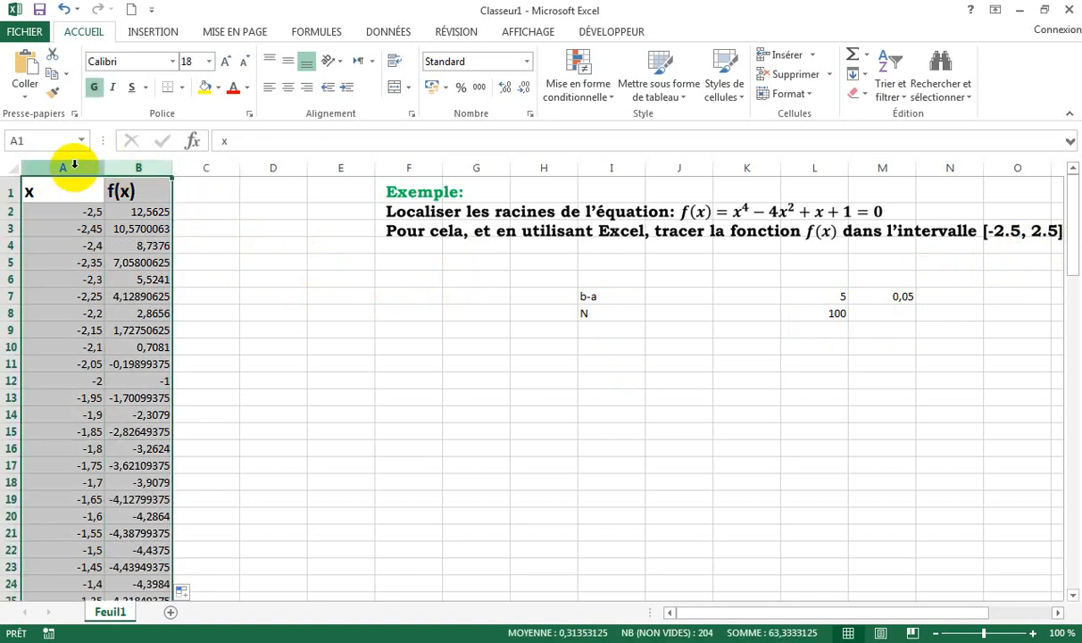
pyautogui.click(167, 38)
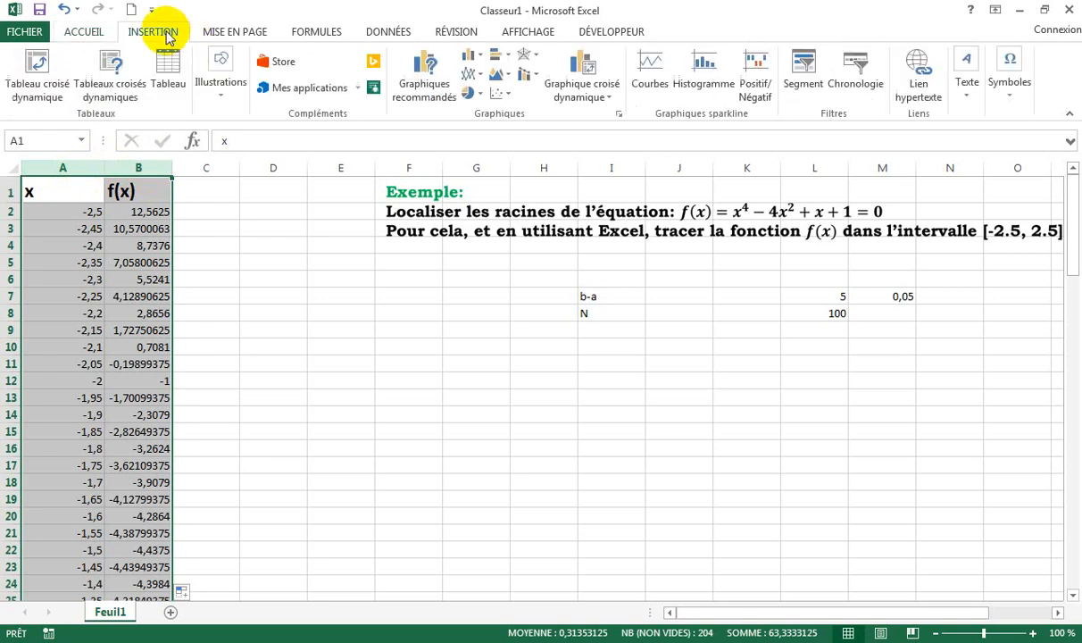
pyautogui.click(507, 95)
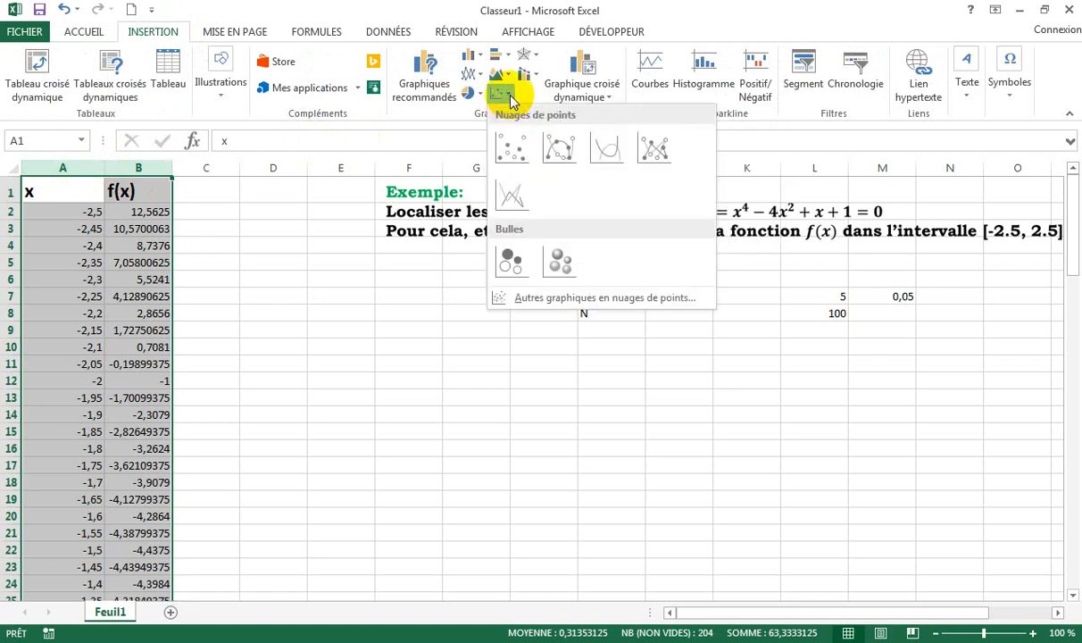
pyautogui.click(610, 156)
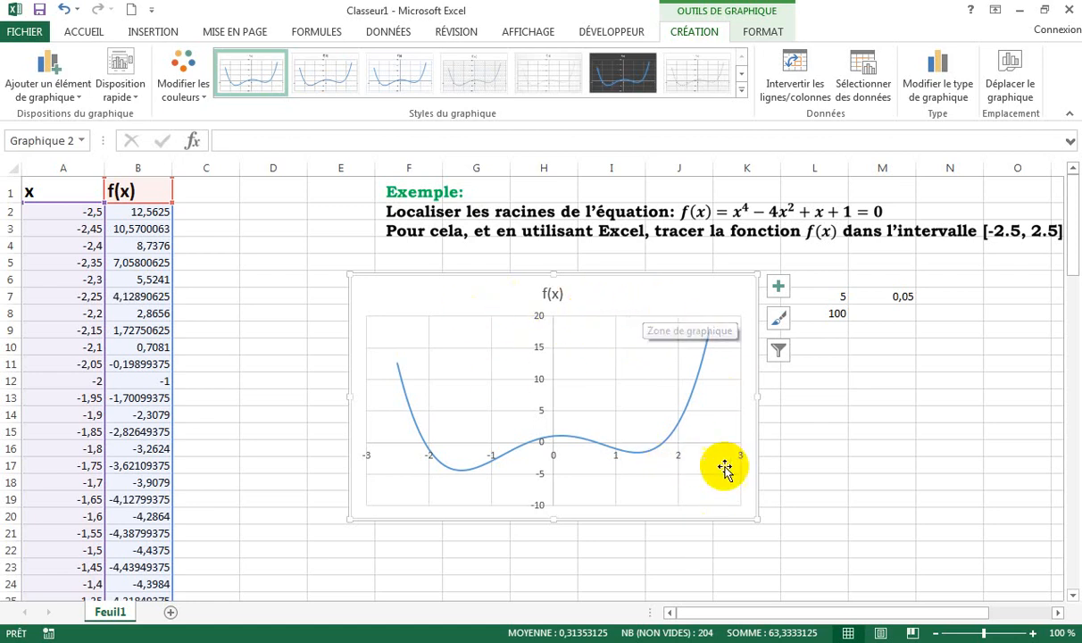
# - Move the f(x) chart to a new sheet named Graphique1
pyautogui.rightClick(636, 304)
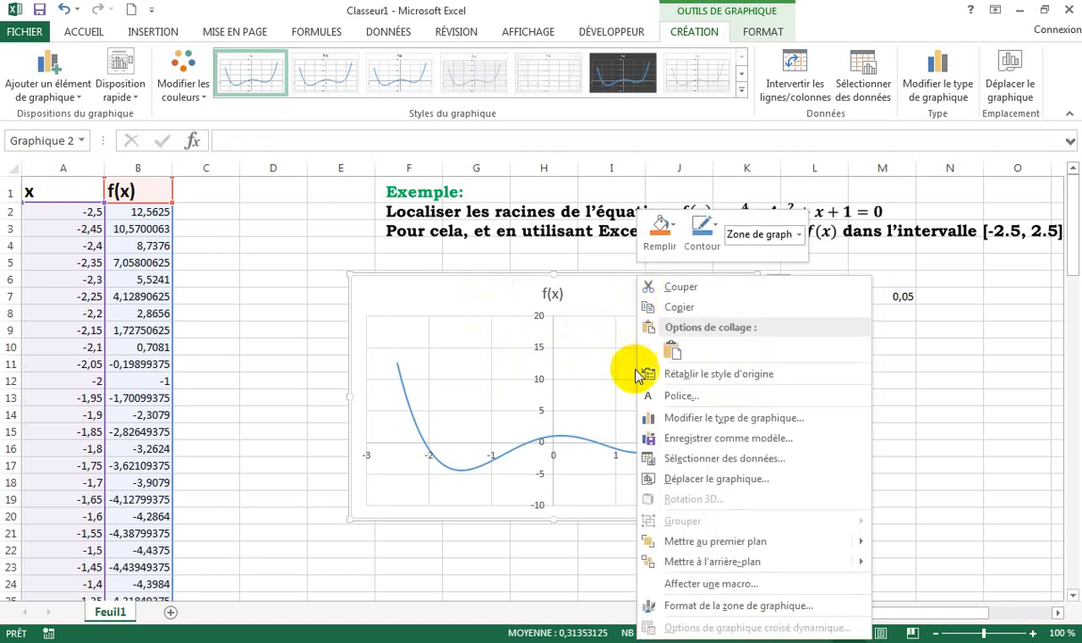
pyautogui.click(720, 483)
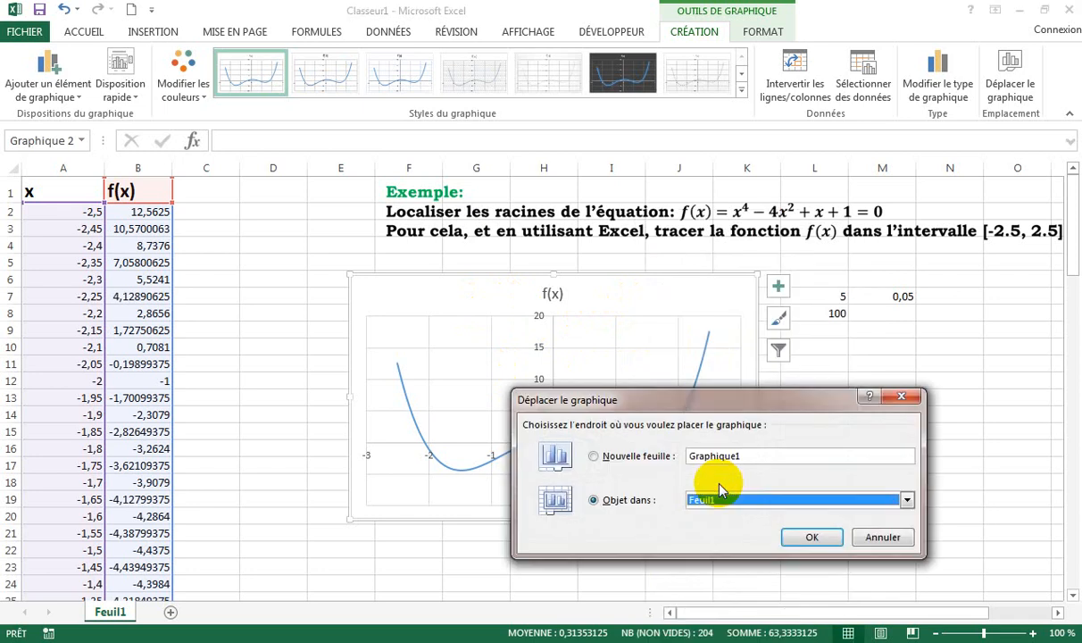
pyautogui.click(655, 460)
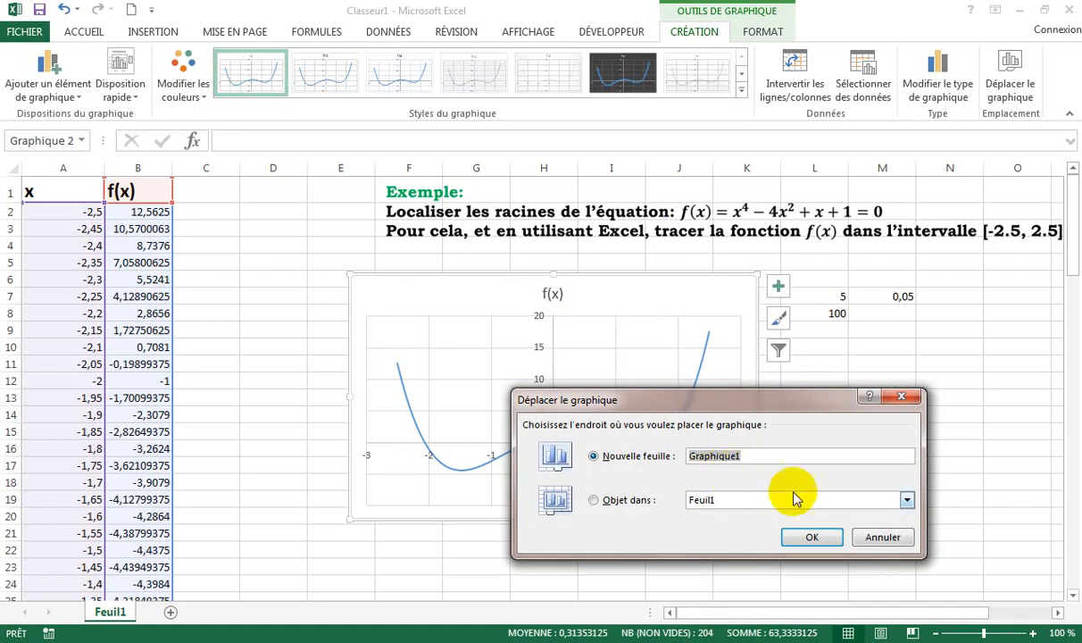
pyautogui.click(809, 536)
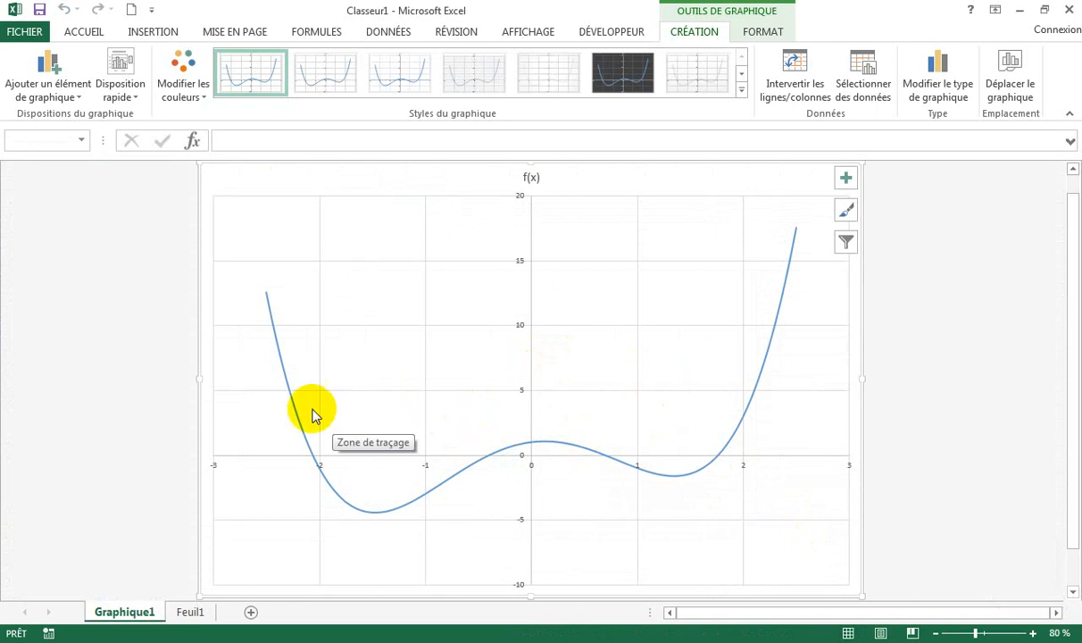
# - Format the f(x) curve with the automatic black outline color and a 3 pt line thickness
pyautogui.click(760, 376)
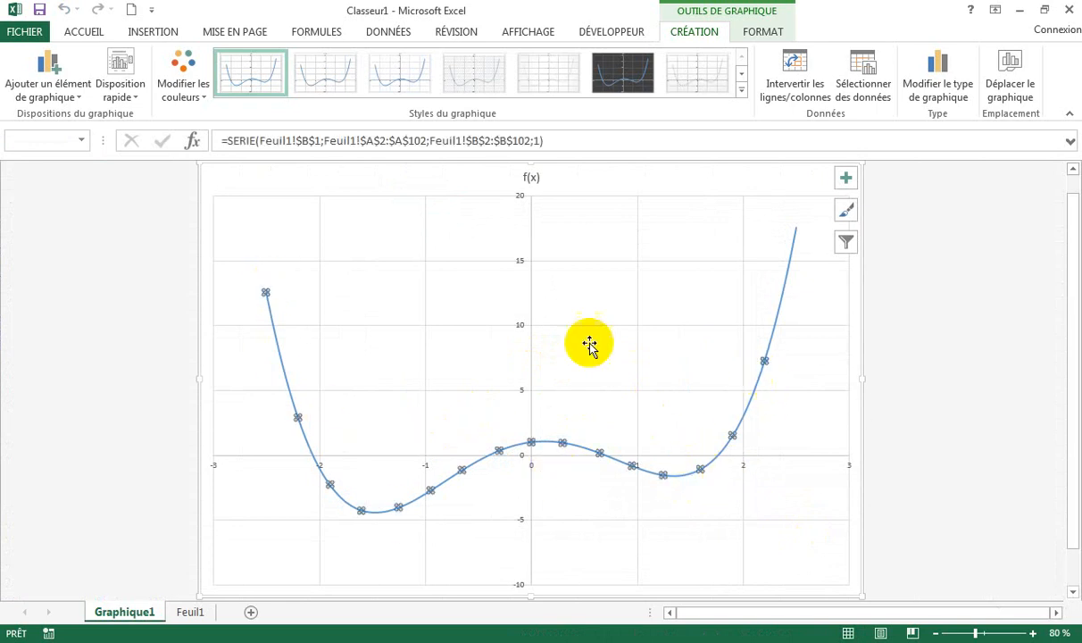
pyautogui.click(766, 32)
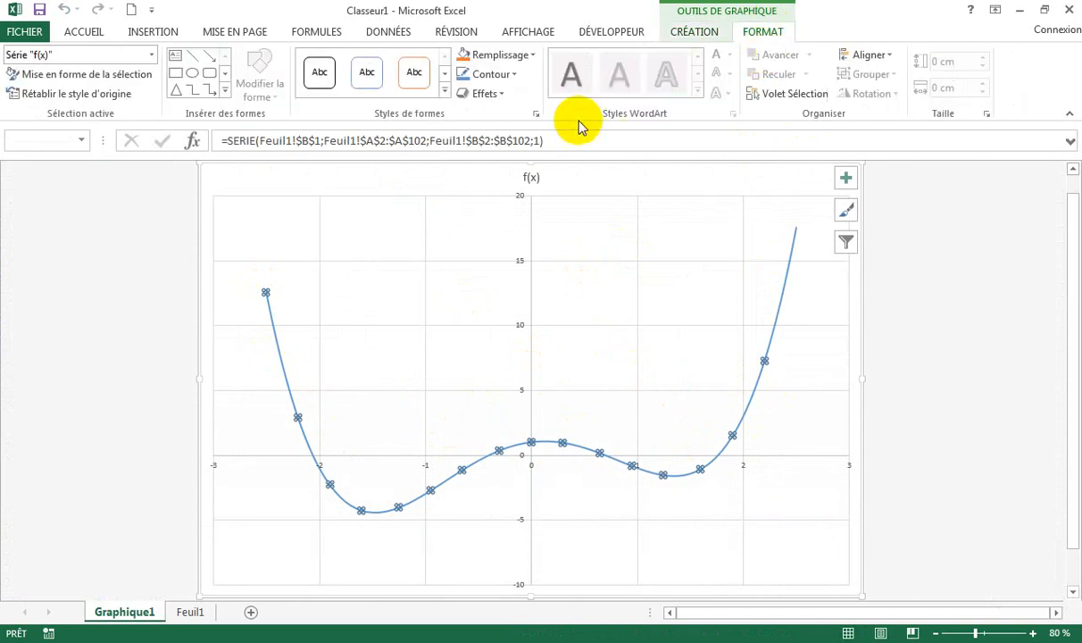
pyautogui.click(497, 76)
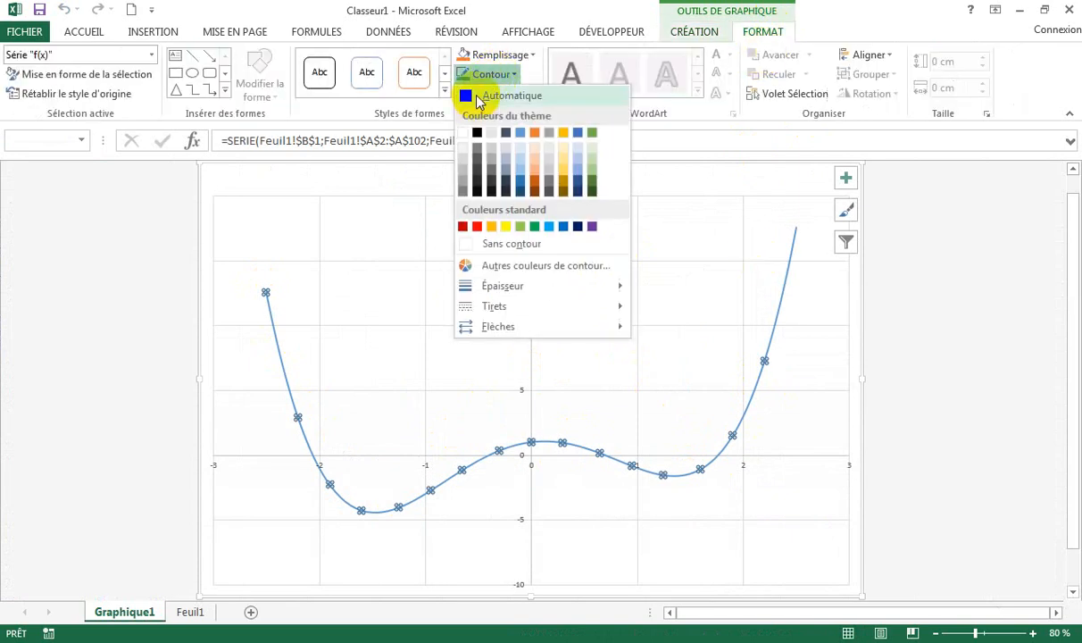
pyautogui.click(480, 98)
pyautogui.click(490, 77)
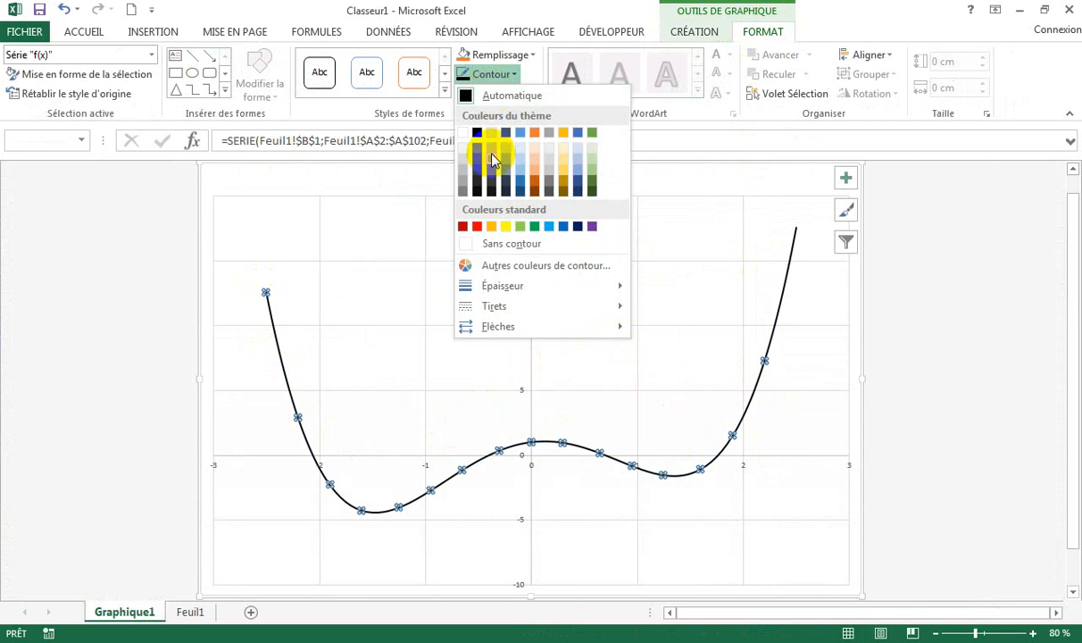
pyautogui.moveTo(554, 286)
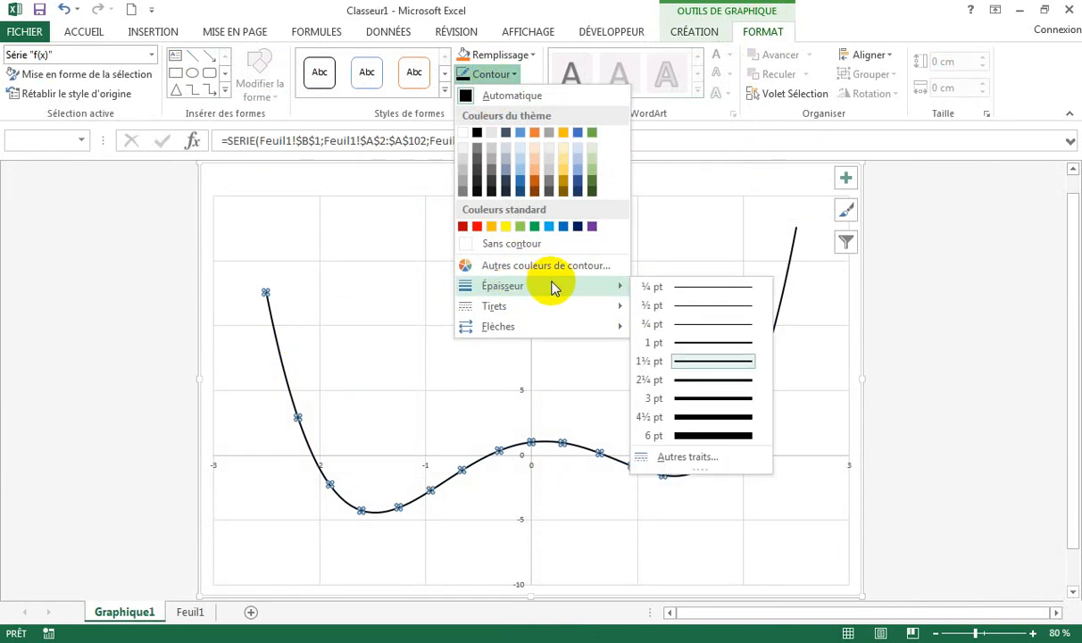
pyautogui.click(693, 401)
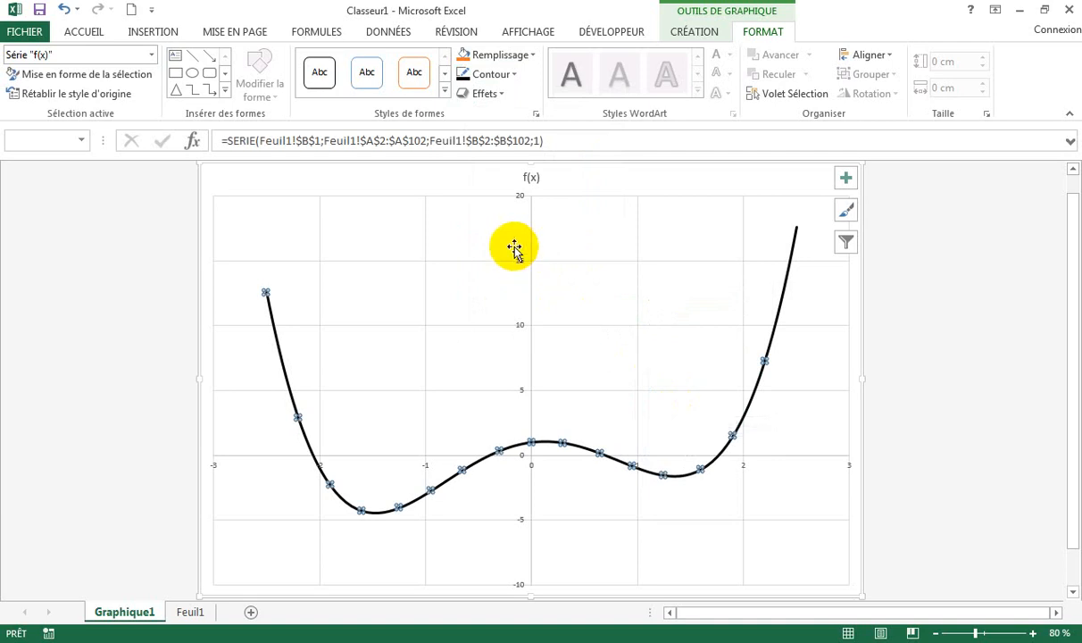
# - Format the vertical axis labels in black, bold, 18-point text
pyautogui.click(521, 262)
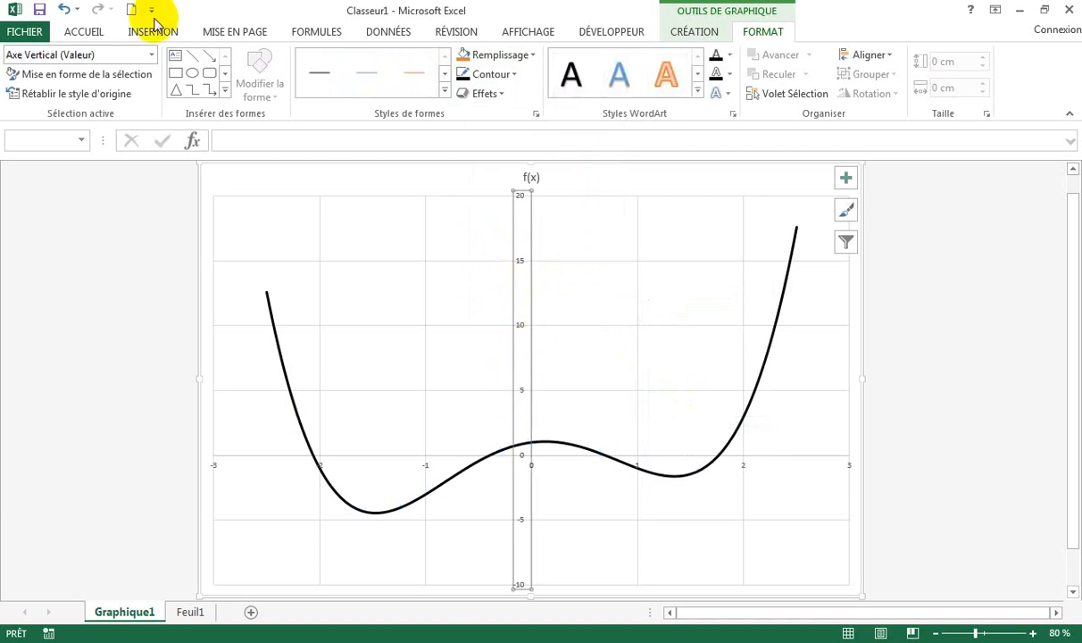
pyautogui.click(89, 33)
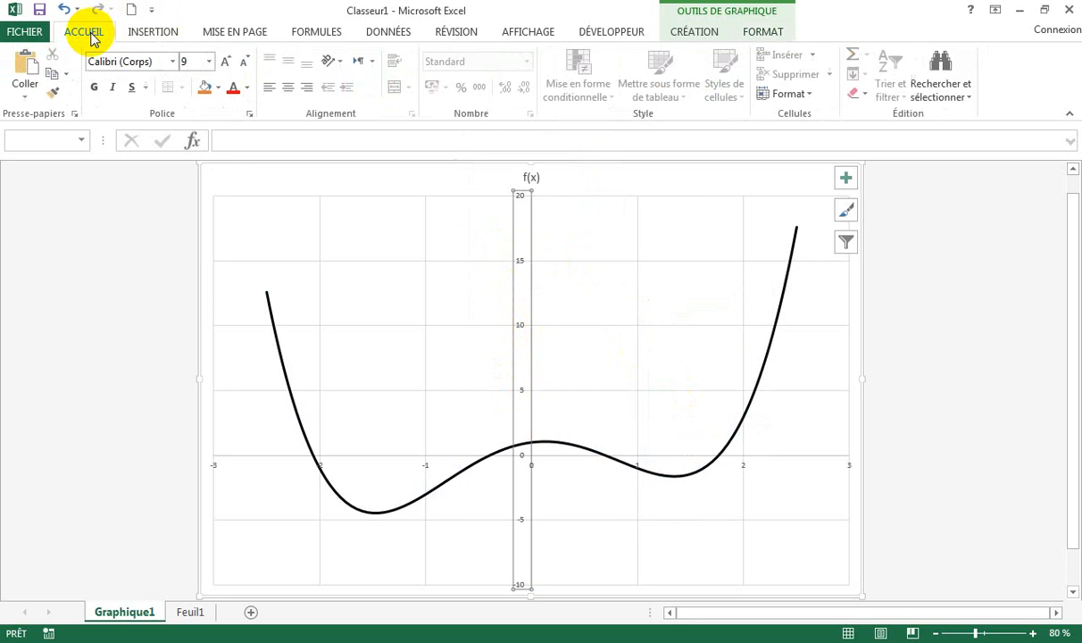
pyautogui.click(226, 69)
pyautogui.click(226, 69)
pyautogui.click(226, 70)
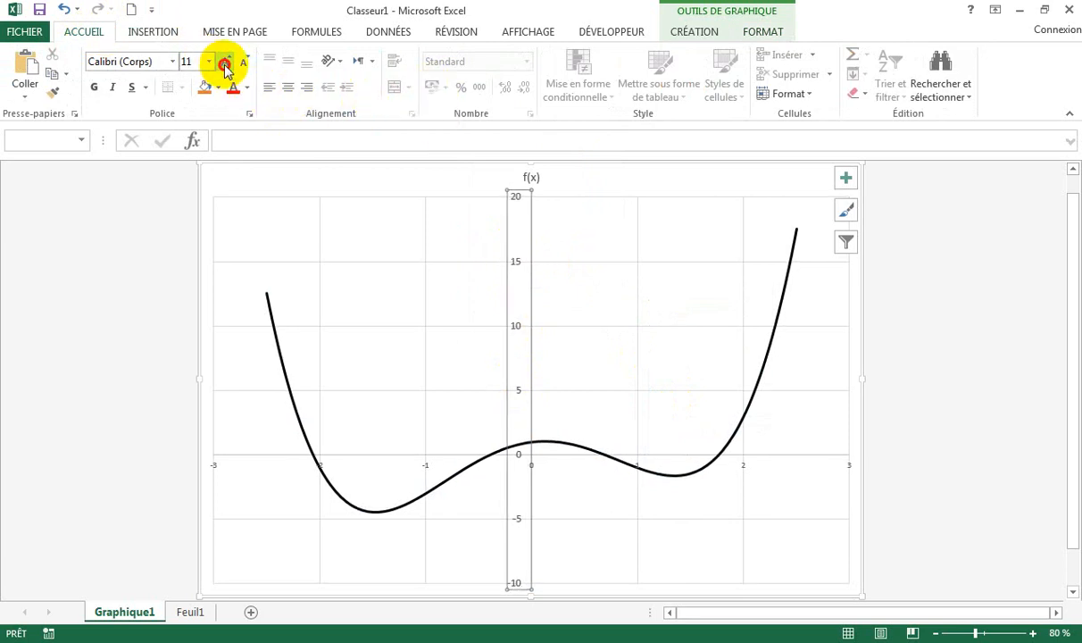
pyautogui.click(226, 70)
pyautogui.click(226, 70)
pyautogui.click(226, 70)
pyautogui.click(226, 70)
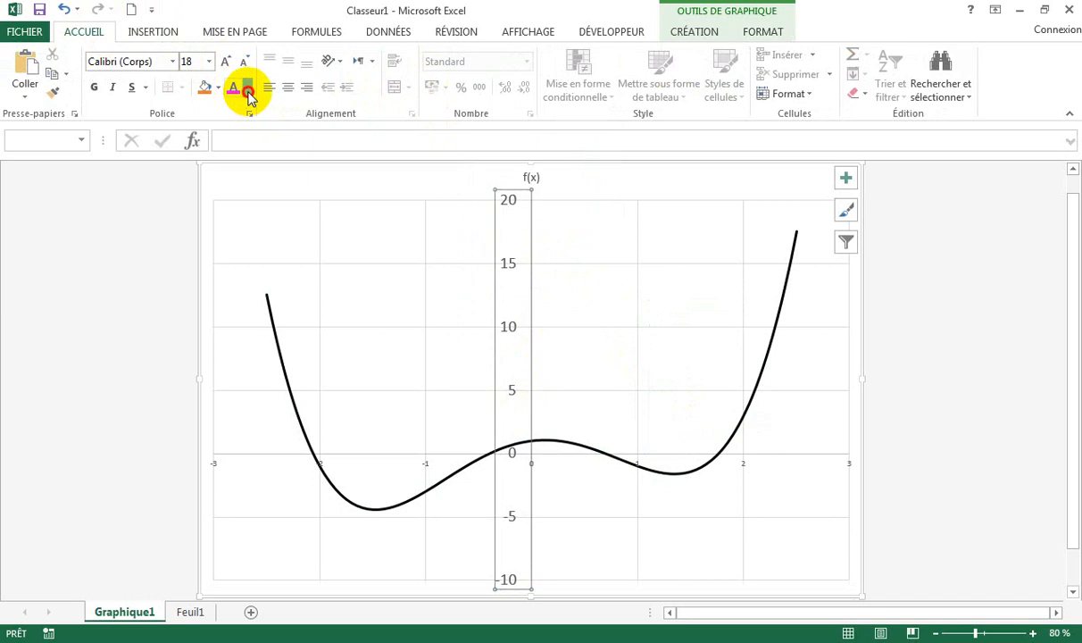
pyautogui.click(247, 91)
pyautogui.click(249, 109)
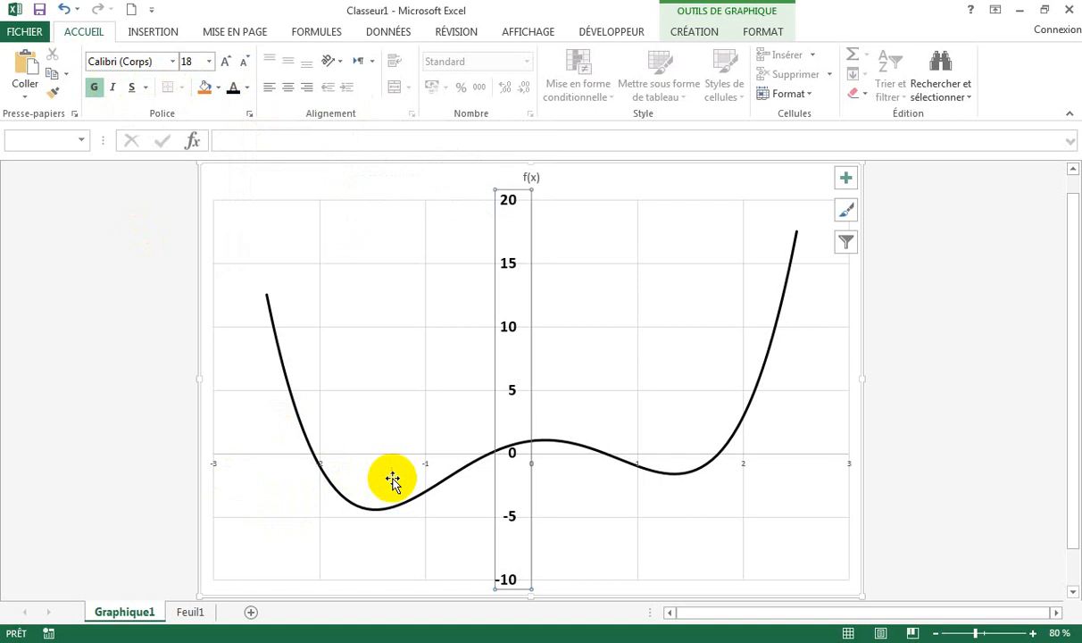
# - Format the horizontal axis labels in black, bold, 16-point text
pyautogui.click(422, 465)
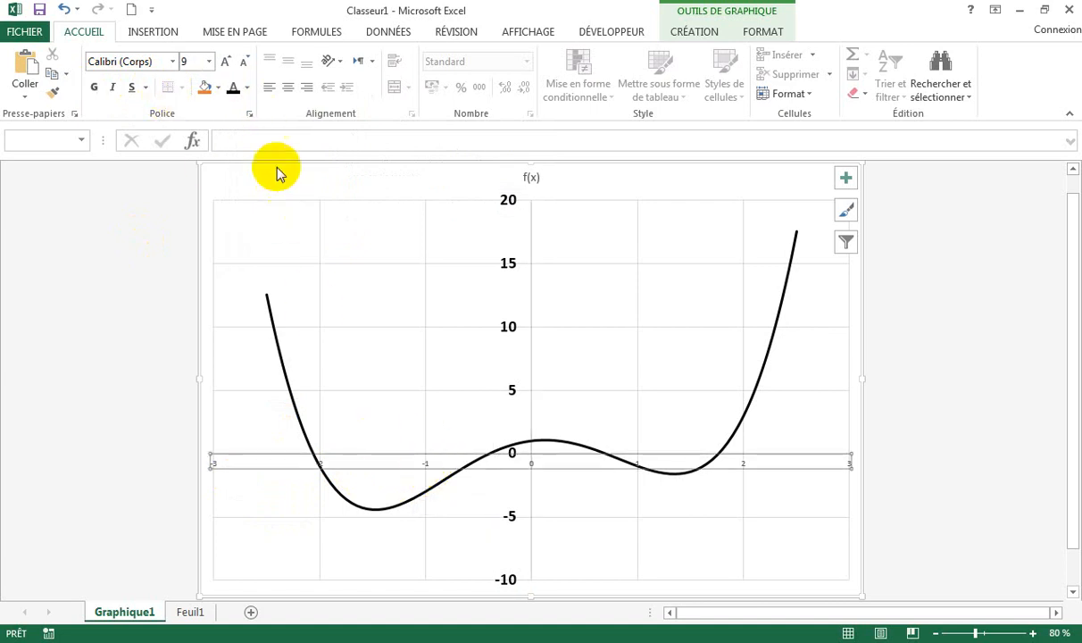
pyautogui.click(229, 61)
pyautogui.click(230, 60)
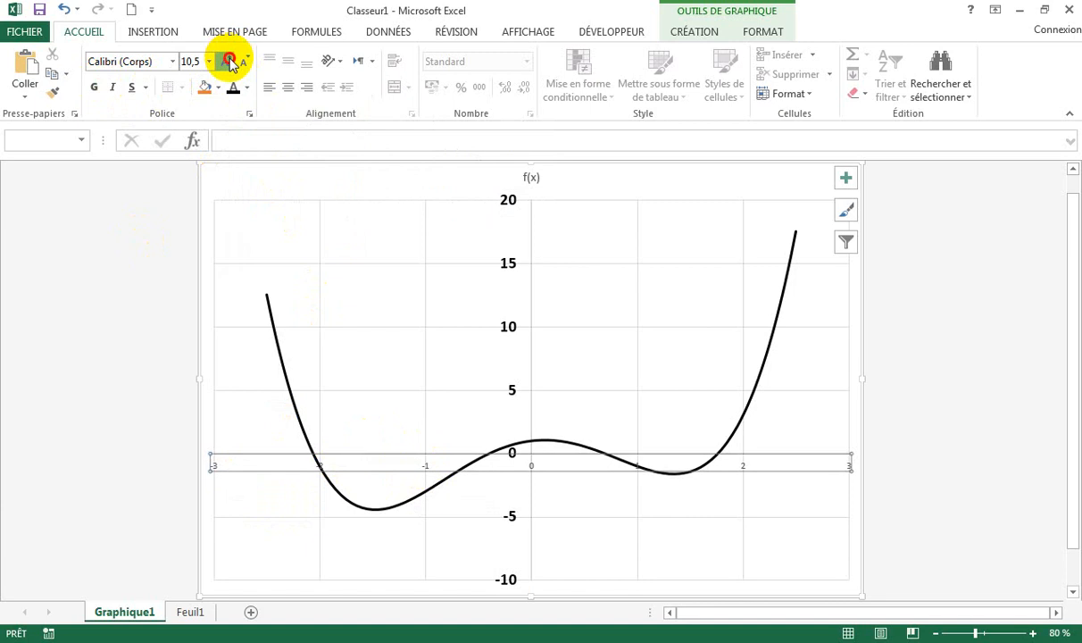
pyautogui.click(229, 60)
pyautogui.click(229, 61)
pyautogui.click(230, 61)
pyautogui.click(229, 61)
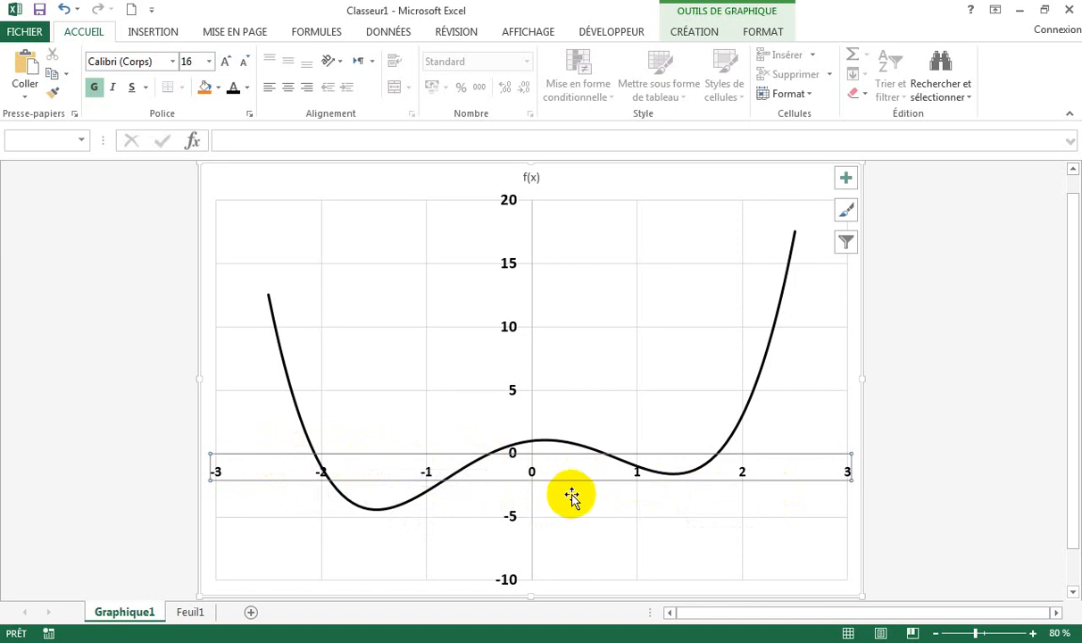
# - Try a major unit of 0,2 on the horizontal axis, and settle on a major unit of 0,5
pyautogui.doubleClick(426, 455)
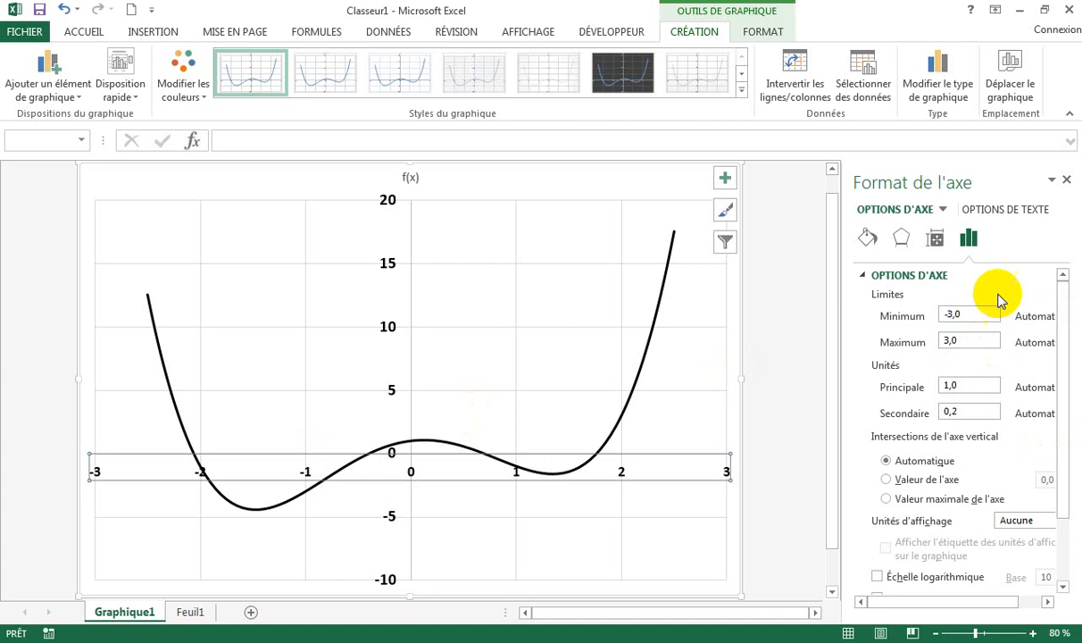
pyautogui.moveTo(1069, 316)
pyautogui.mouseDown()
pyautogui.moveTo(1069, 339)
pyautogui.moveTo(1068, 295)
pyautogui.mouseUp()
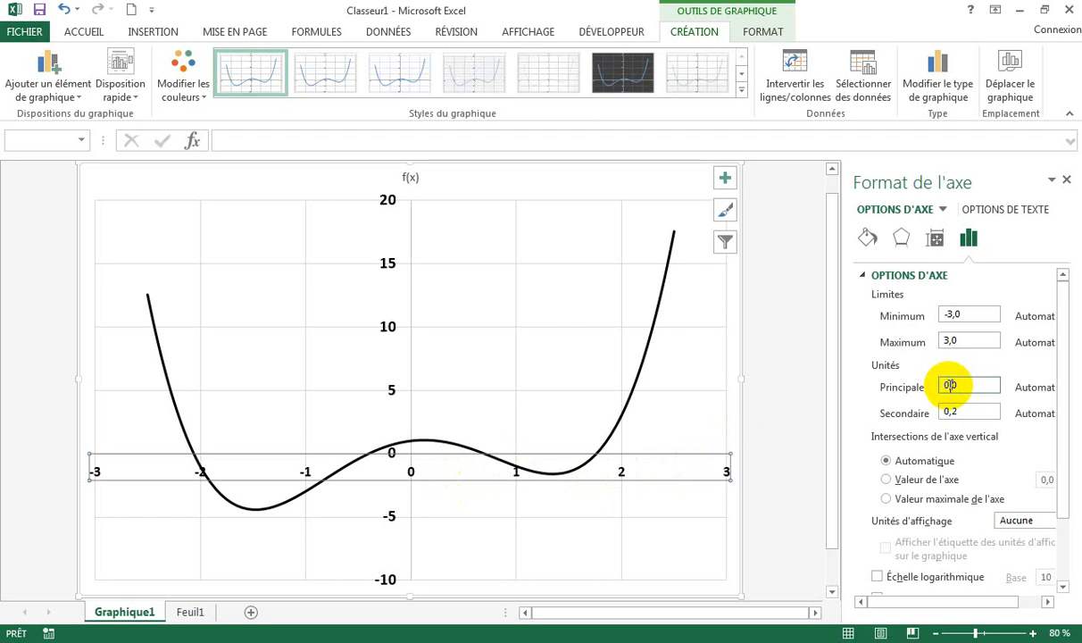
pyautogui.press('Return')
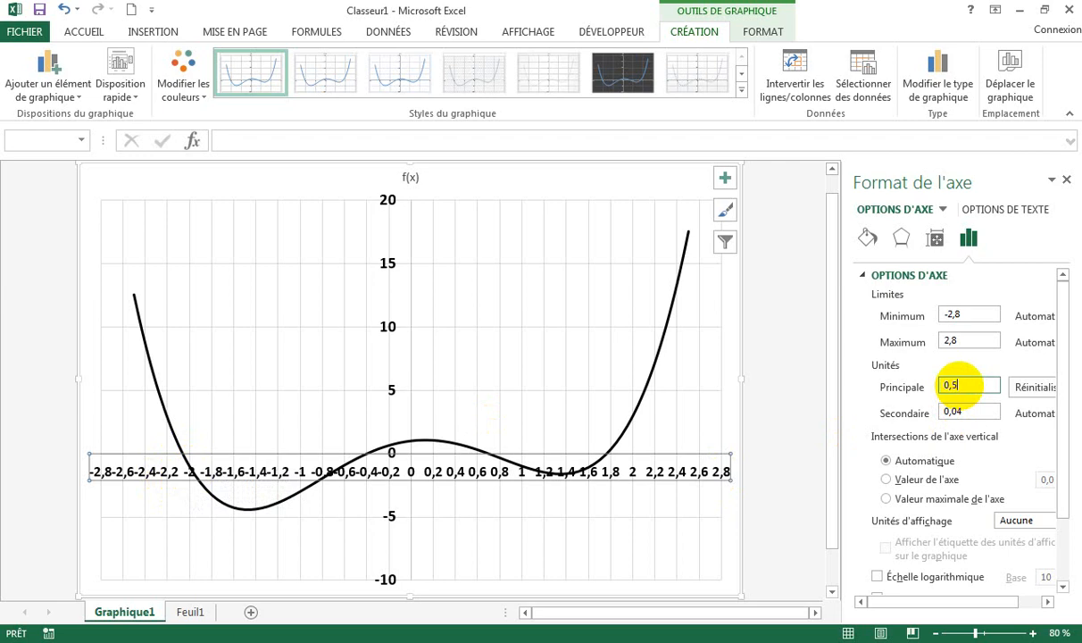
pyautogui.press('Return')
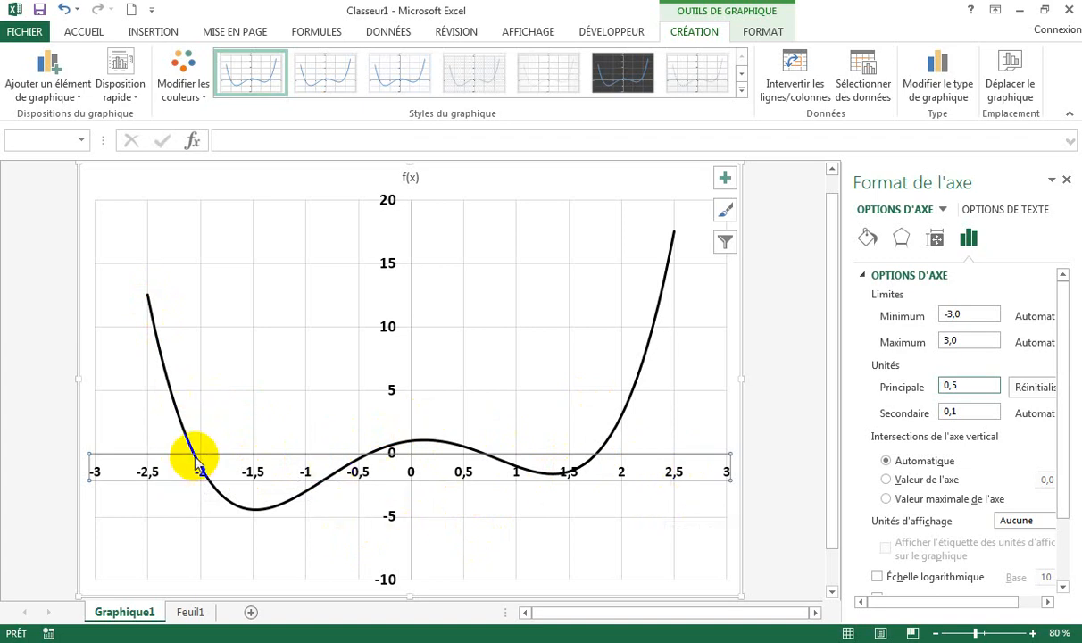
# - Inspect the f(x) curve's data points near its two leftmost crossings of the horizontal axis
pyautogui.moveTo(198, 463)
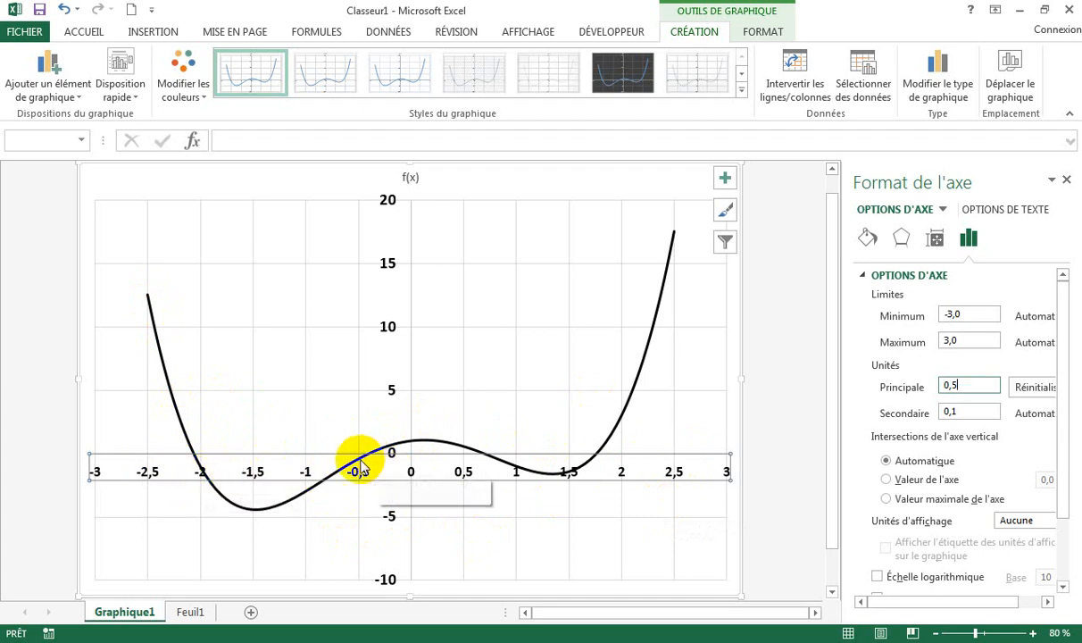
pyautogui.moveTo(358, 464)
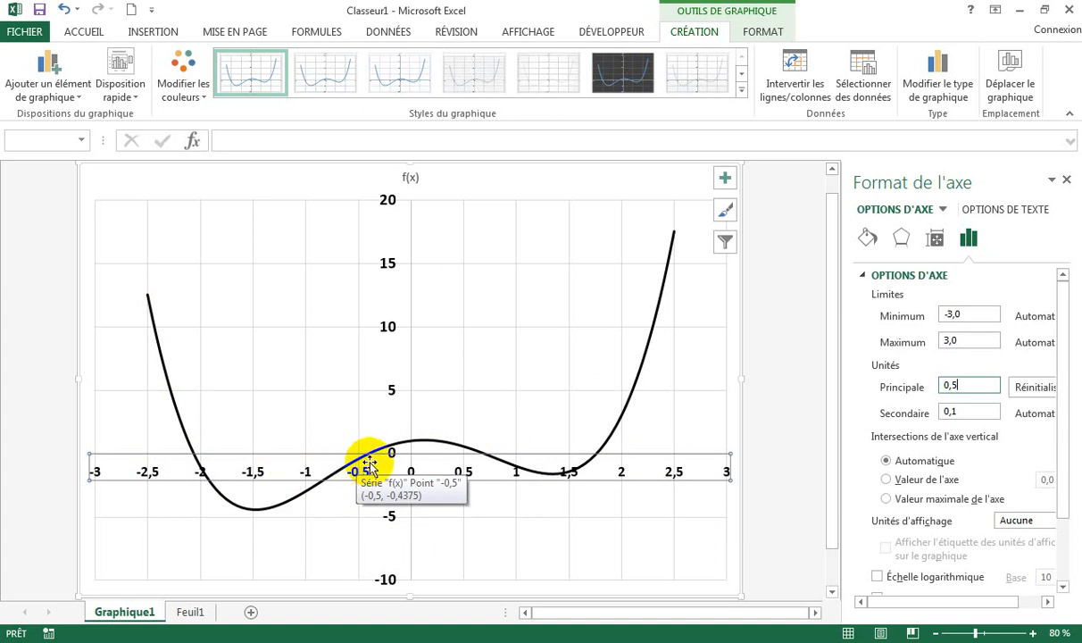